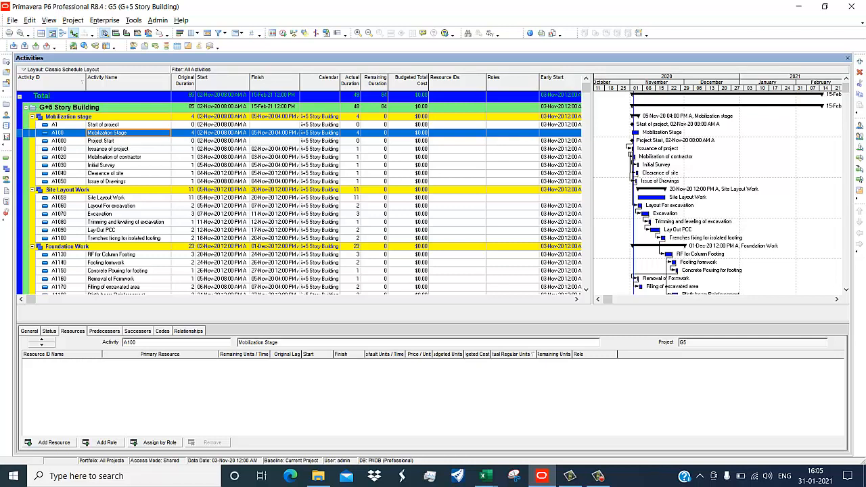
right_click(449, 81)
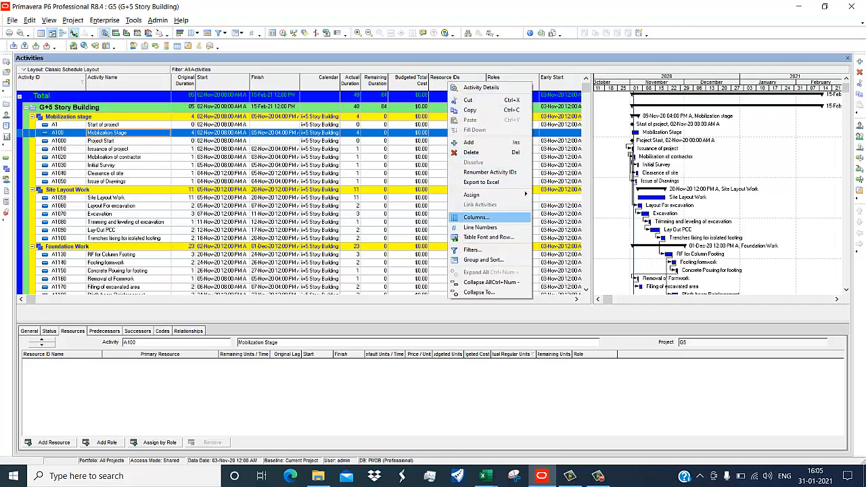
click(487, 217)
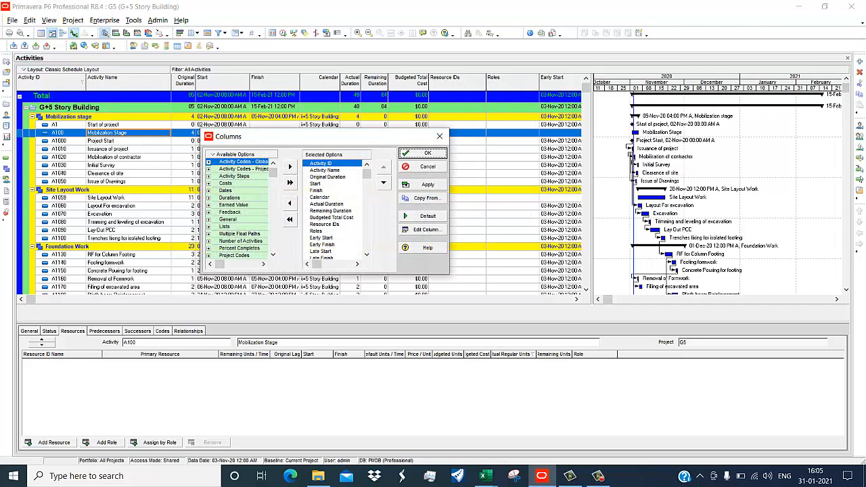
right_click(248, 160)
click(269, 161)
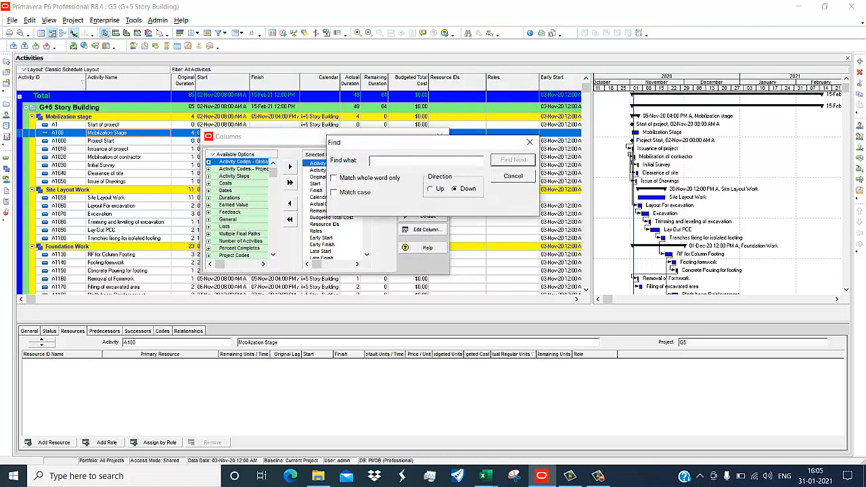
click(530, 142)
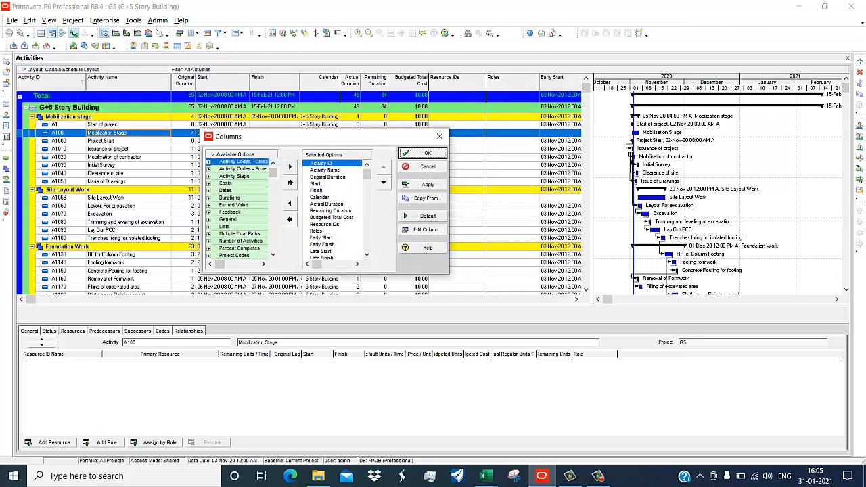
click(424, 167)
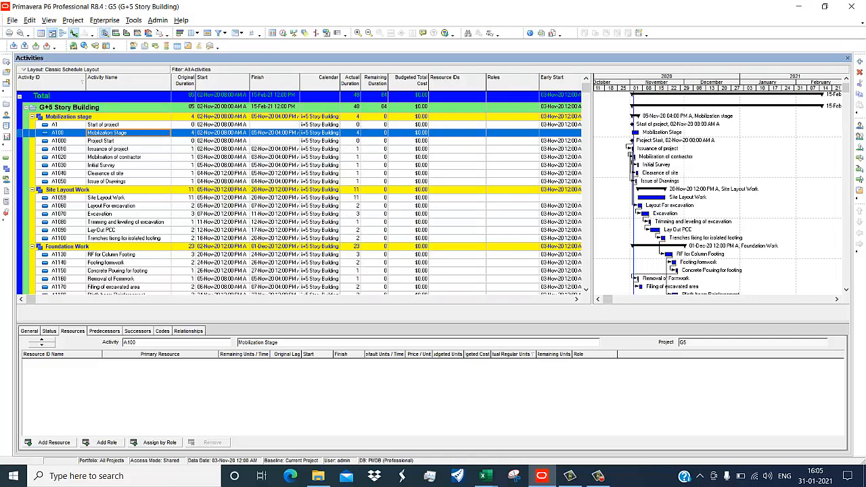
Widen the resource assignment columns from Default Units / Time through Remaining Units so their full headings fit
drag(406, 354, 421, 355)
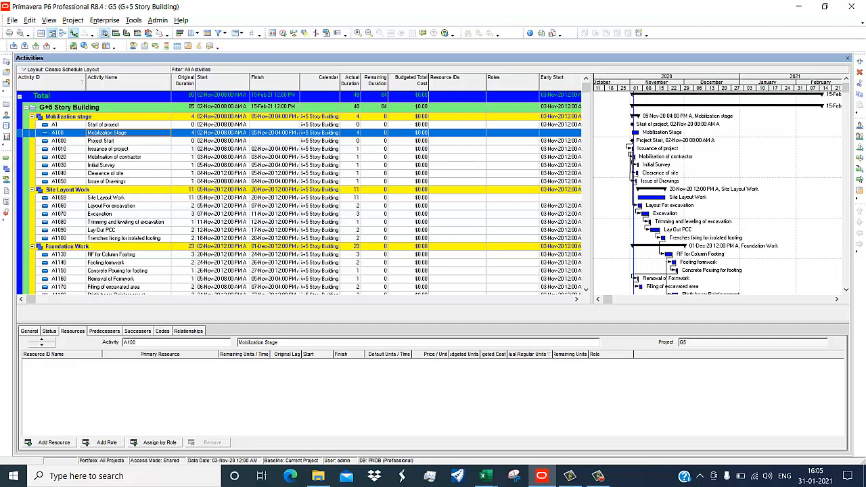
drag(485, 364, 532, 364)
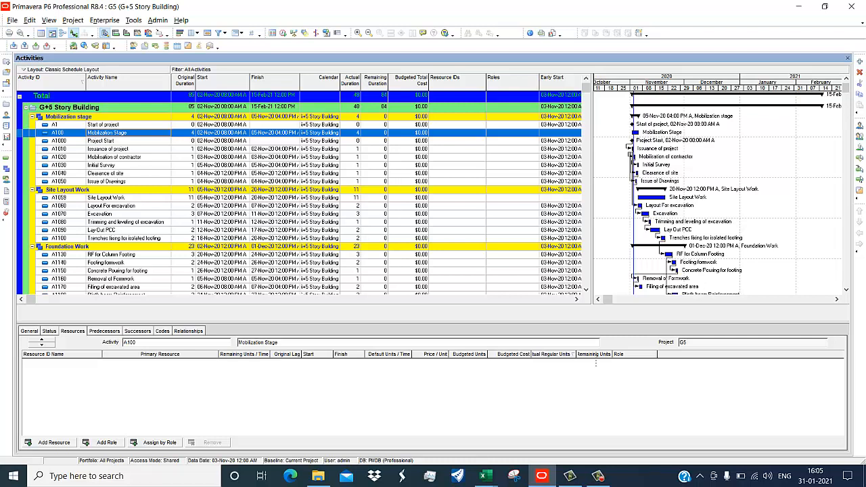
drag(574, 362, 658, 354)
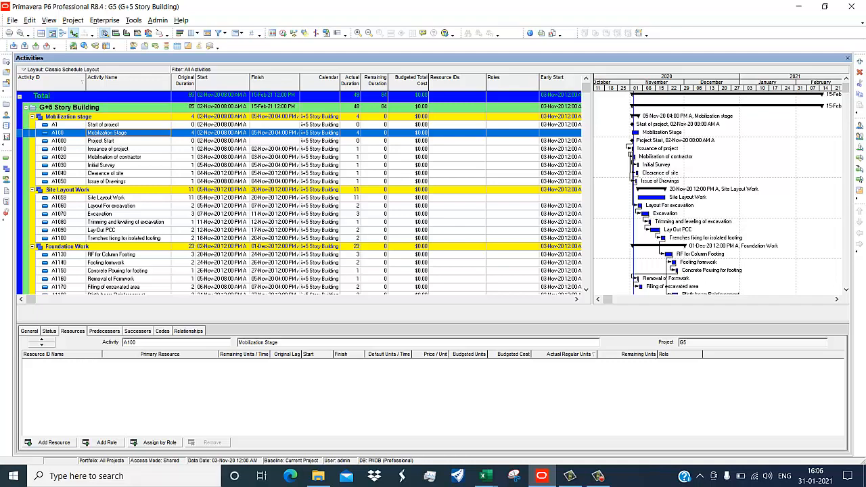
Review the selected columns in the resource assignment column settings and accept them as they are
right_click(438, 355)
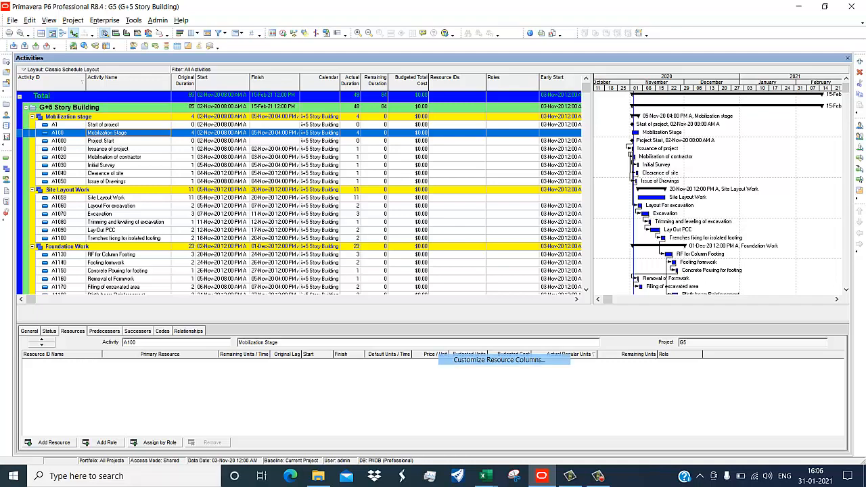
click(474, 360)
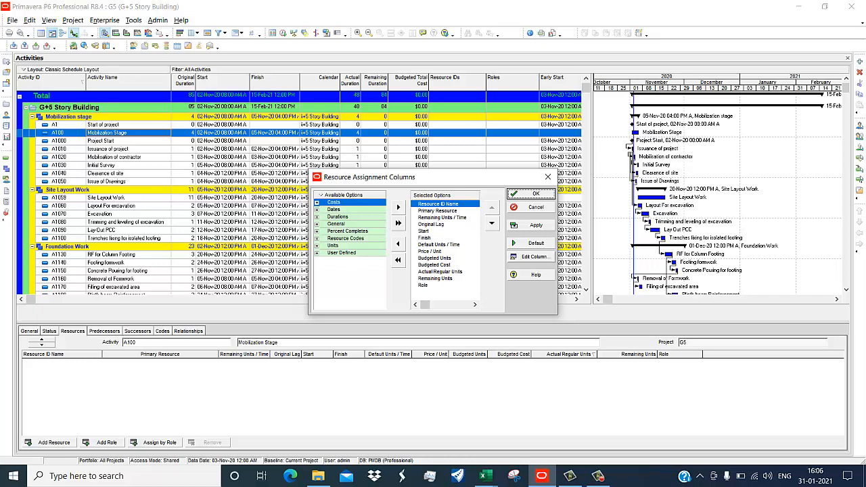
click(532, 194)
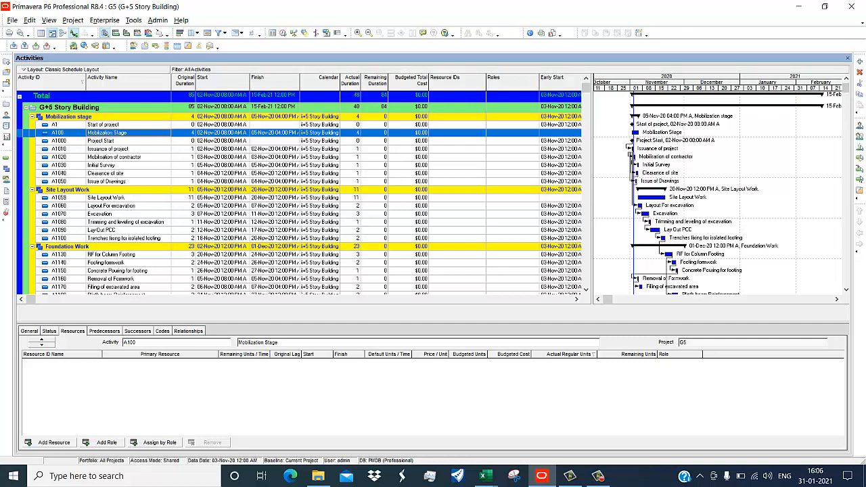
Assign the Project Manager (G5 PM) and Site Engineer (G5 SE) labor resources to activity A100 Mobilization Stage
click(54, 442)
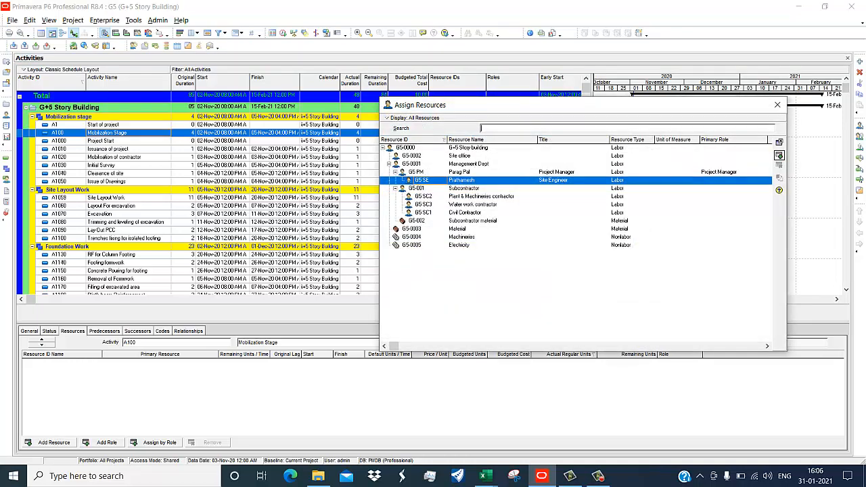
click(468, 164)
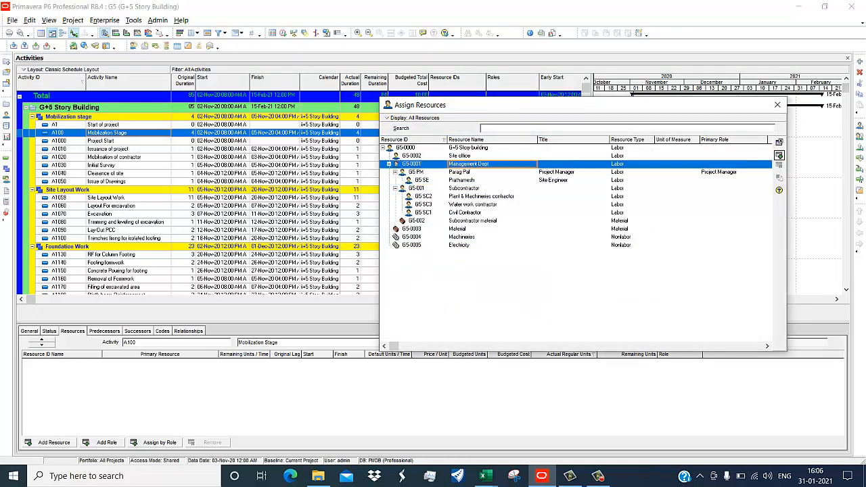
click(463, 180)
click(463, 172)
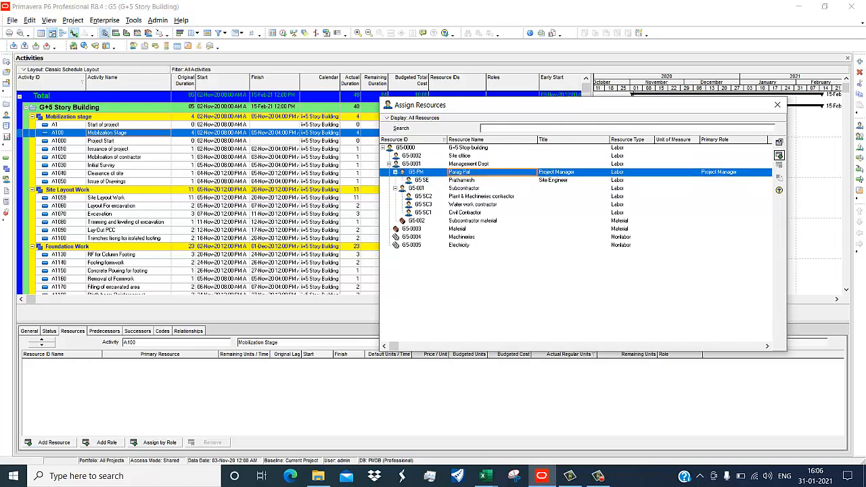
click(780, 155)
click(561, 180)
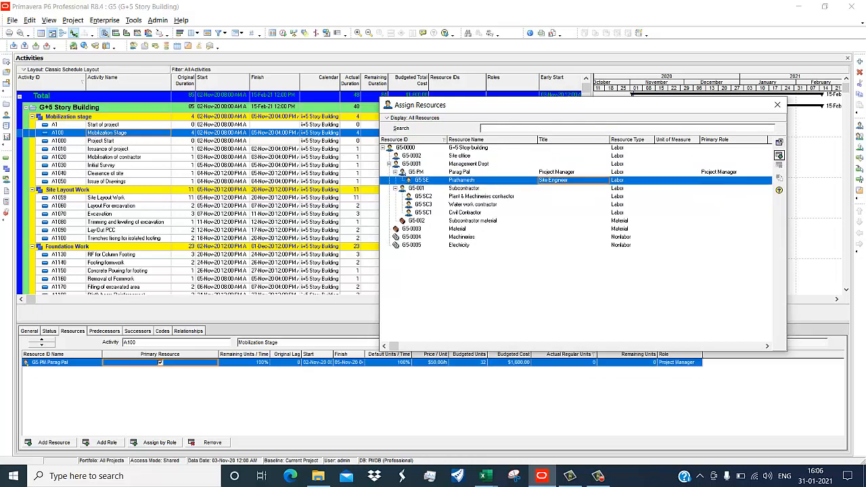
click(780, 155)
click(778, 105)
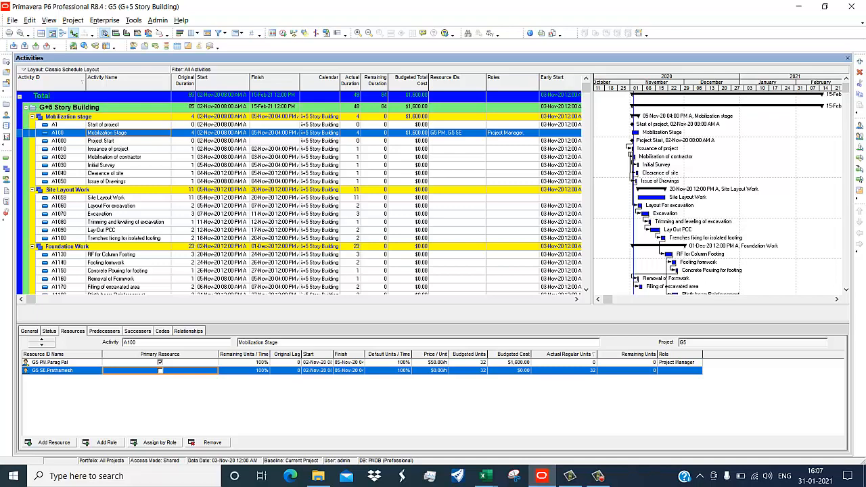
Switch to My expenses.xlsx in Excel and, on a new sheet, enter 2000 in F9 and 30 in F10
click(486, 476)
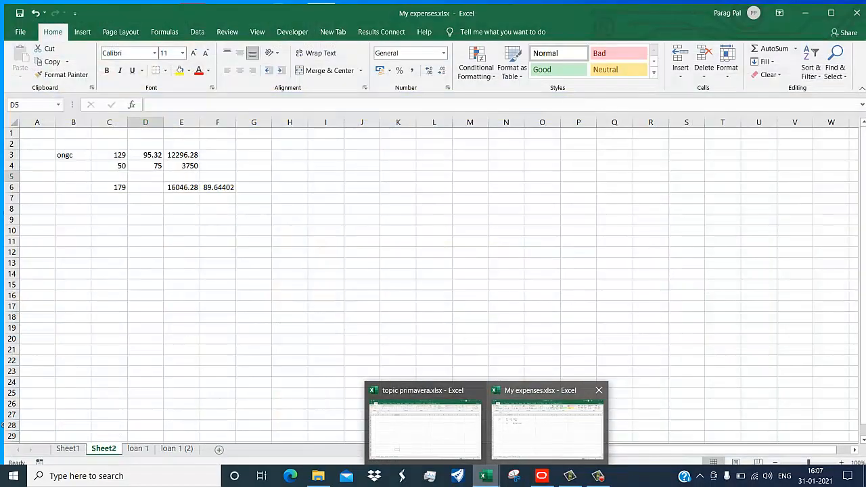
click(547, 427)
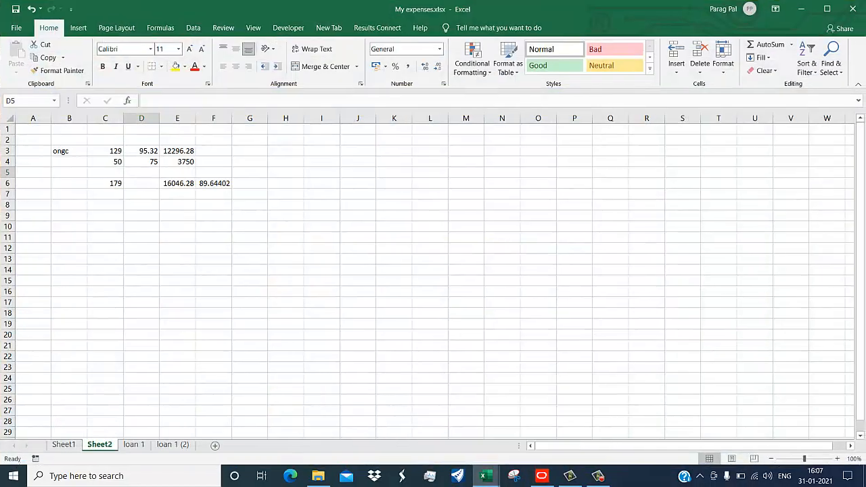
click(216, 445)
click(214, 216)
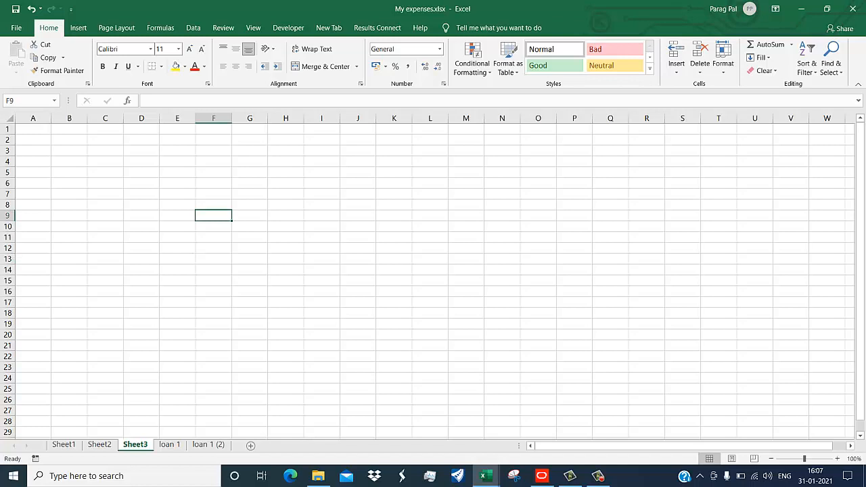
text(2000)
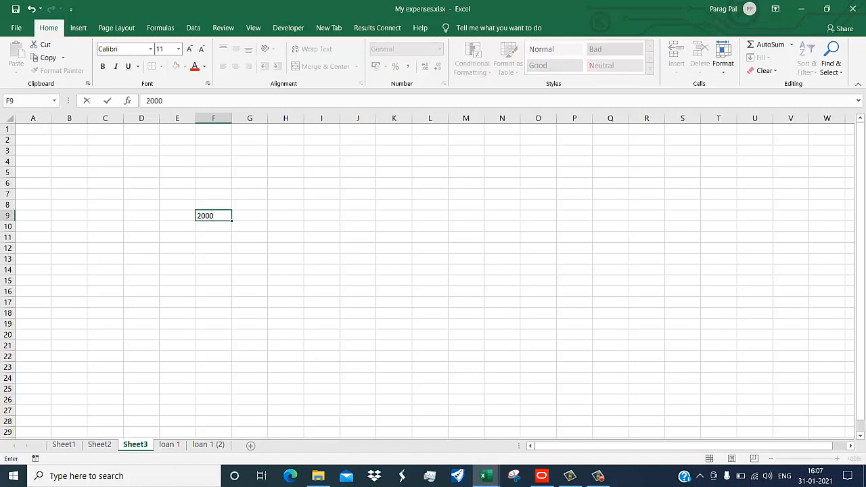
key(Return)
text(30)
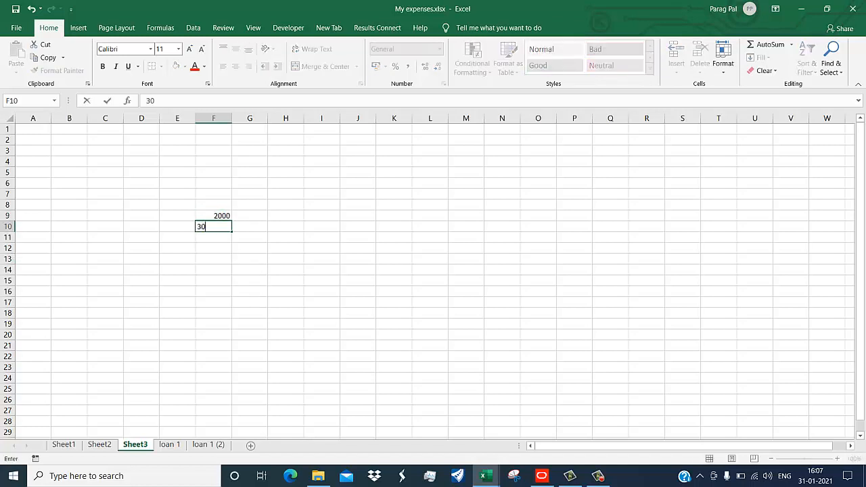
key(Tab)
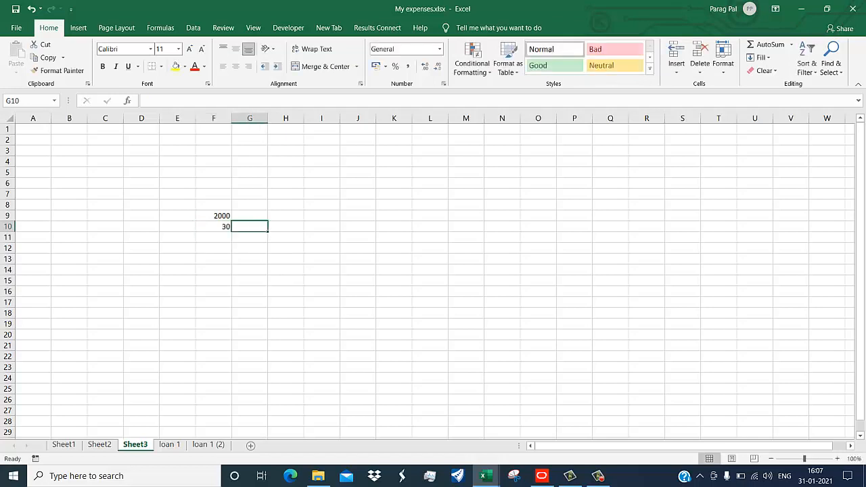
Calculate the daily rate in G10 with the formula =F9/F10
text(=)
key(Left)
key(Up)
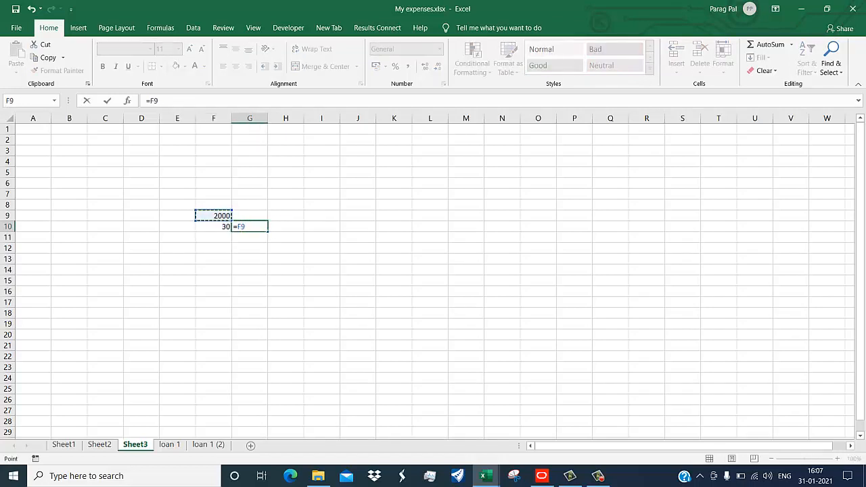
text(/)
key(Left)
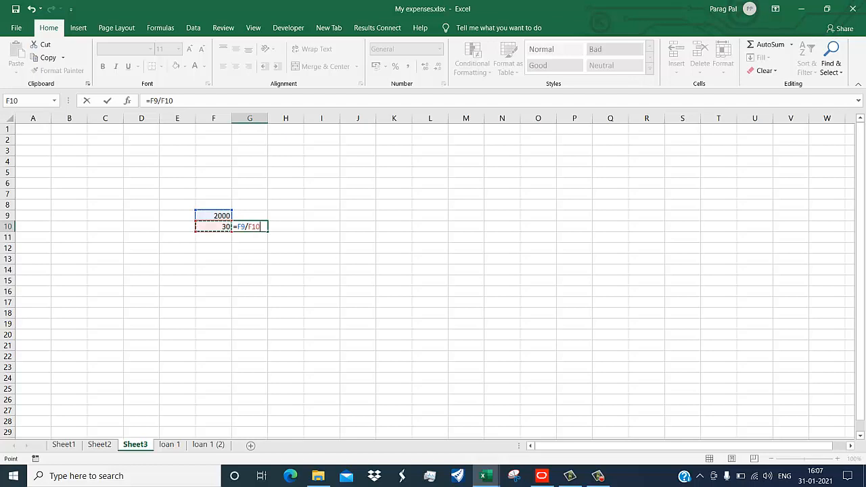
key(Return)
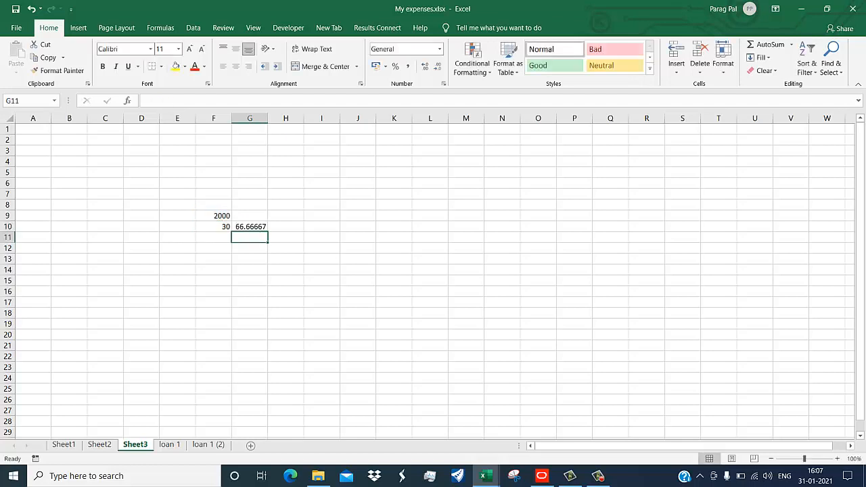
key(Up)
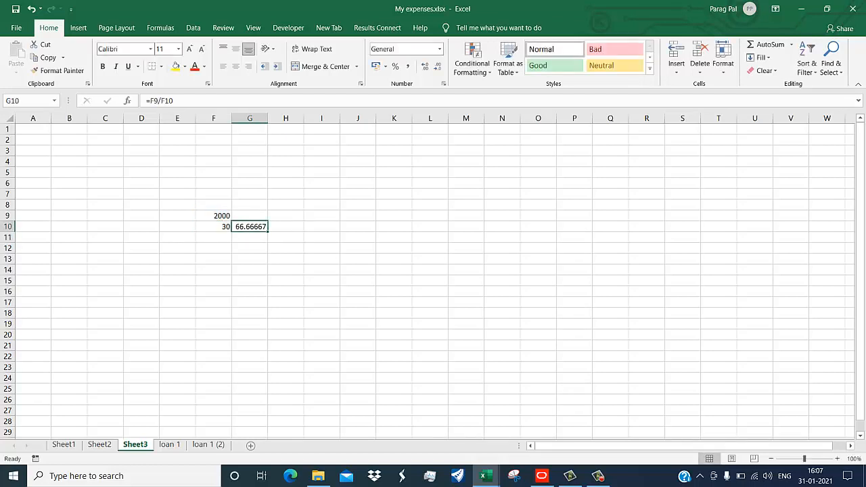
Calculate the hourly rate in G11 with the formula =G10/8
key(Down)
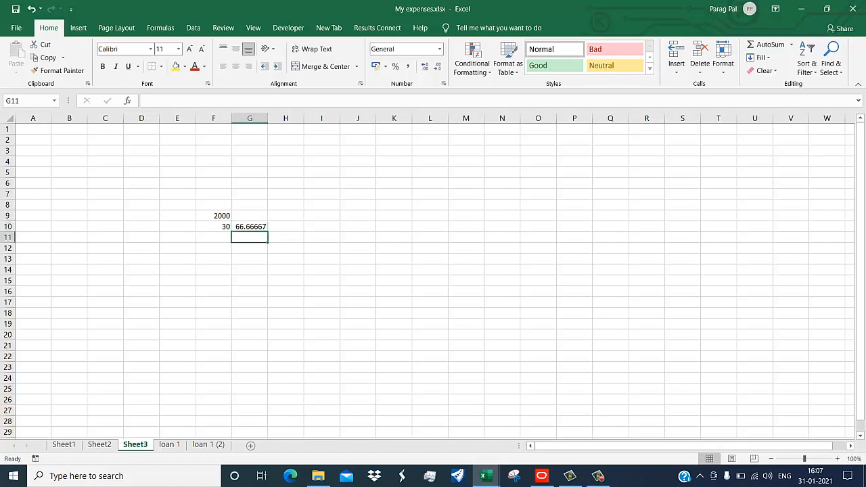
text(=)
key(Up)
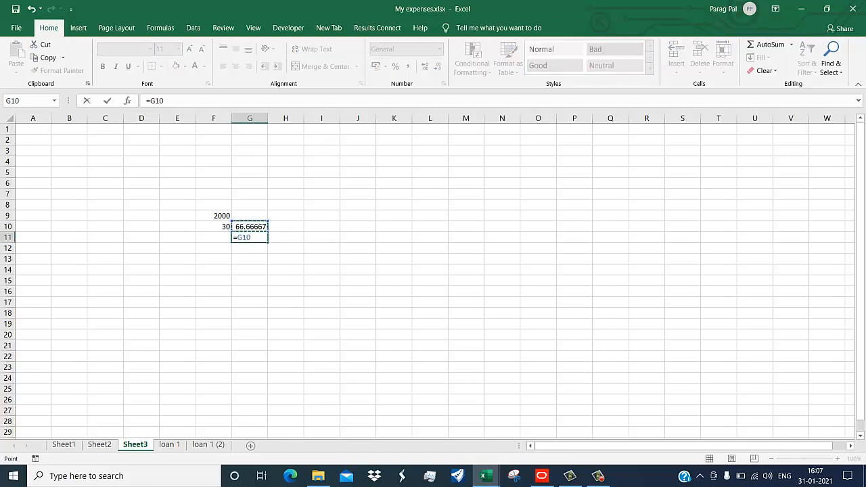
text(/8)
key(Return)
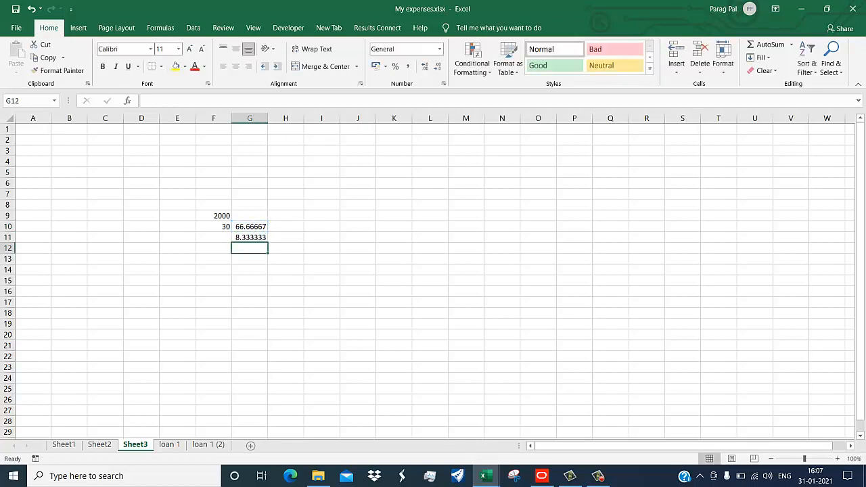
key(Up)
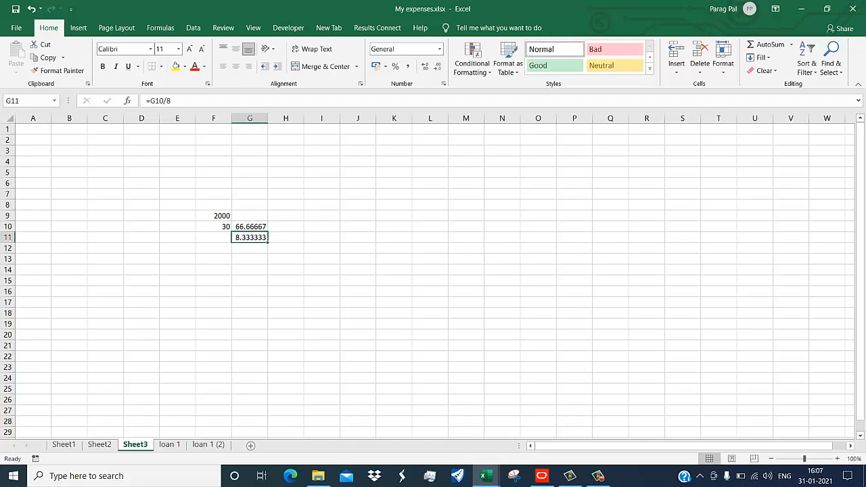
Return to Primavera P6 and check the Project Manager's budgeted units against the original duration of Mobilization Stage
click(802, 9)
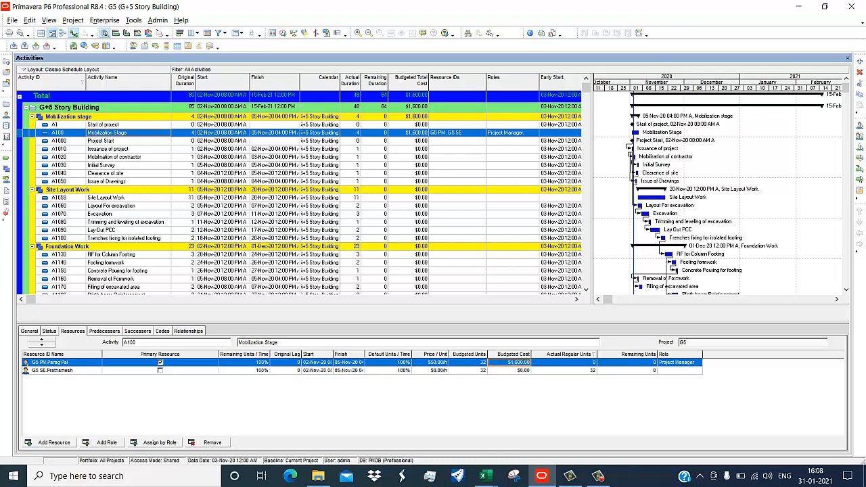
click(468, 363)
click(184, 133)
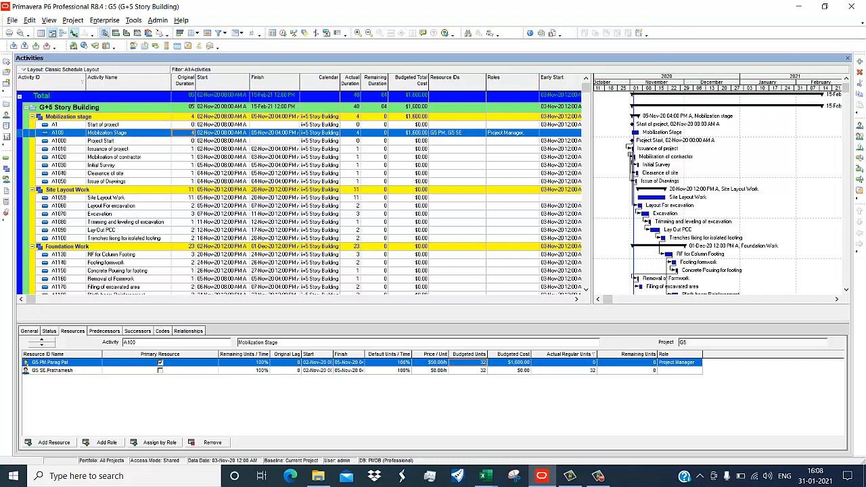
click(469, 363)
key(Return)
In My expenses.xlsx in Excel, enter 4 in H14 and calculate the activity's working hours in I14 with =H14*4
mouse_move(483, 475)
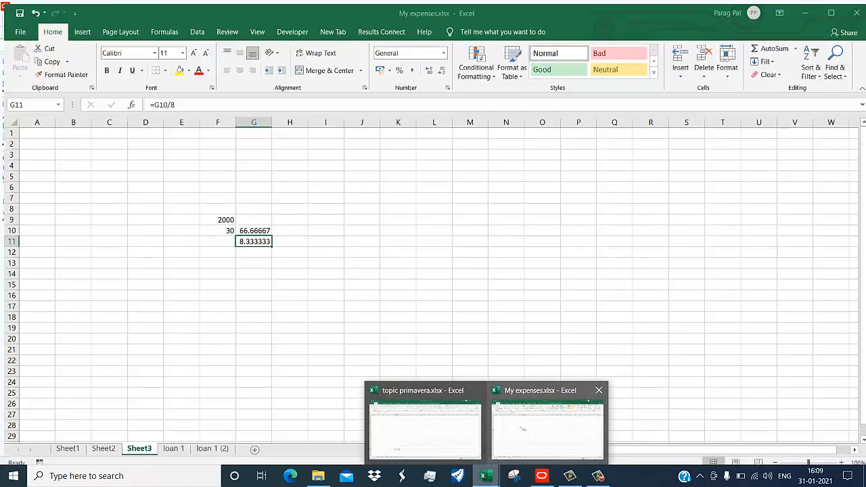
click(551, 416)
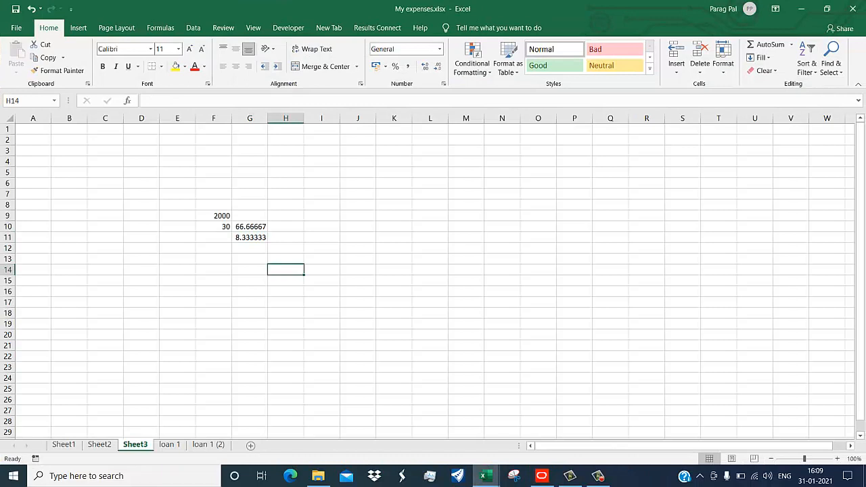
text(4)
key(Tab)
text(=)
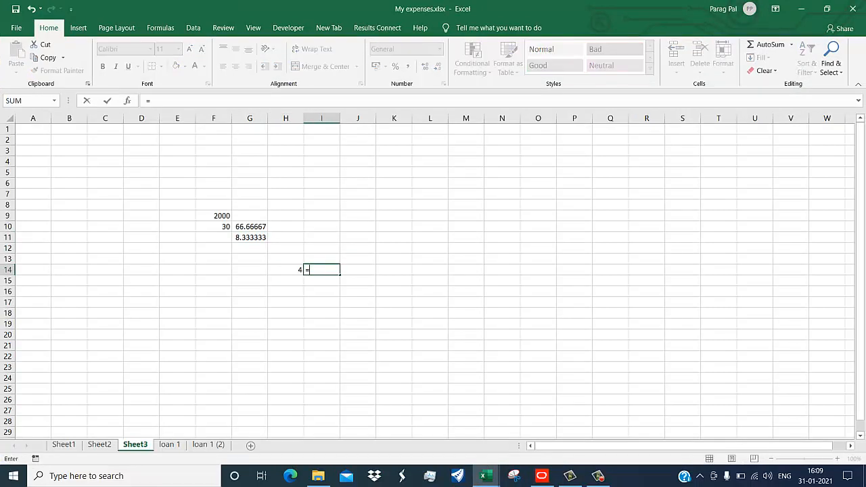
key(Left)
text(*4)
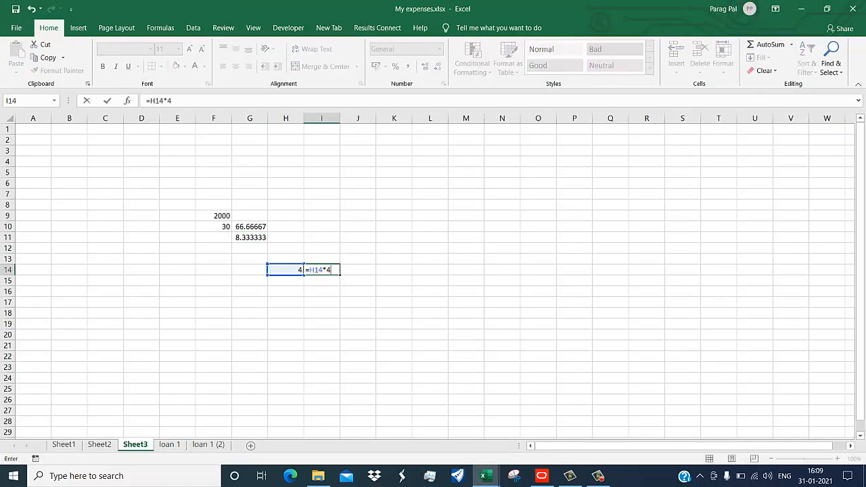
key(Return)
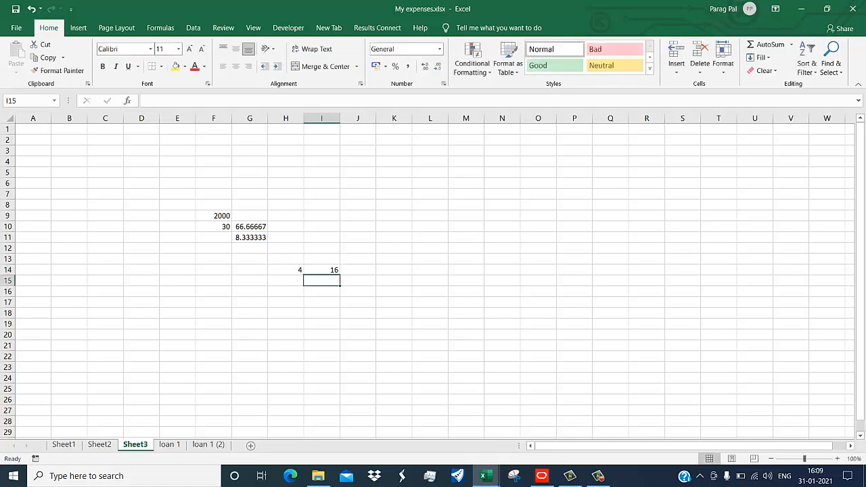
Return to Primavera P6 and set the Project Manager's budgeted units on Mobilization Stage to 16
click(802, 9)
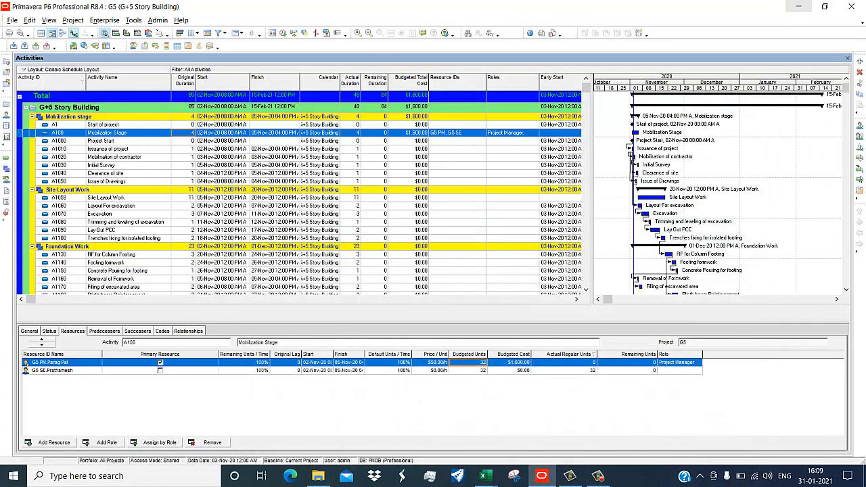
click(468, 363)
text(16)
key(Return)
Compare the Project Manager's price per unit in Primavera P6 with the hourly rate calculated in My expenses.xlsx
click(430, 363)
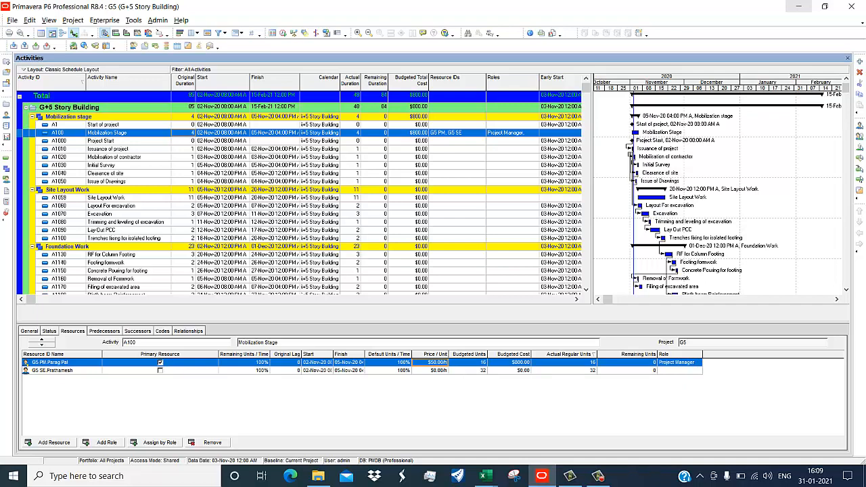
mouse_move(483, 476)
click(550, 423)
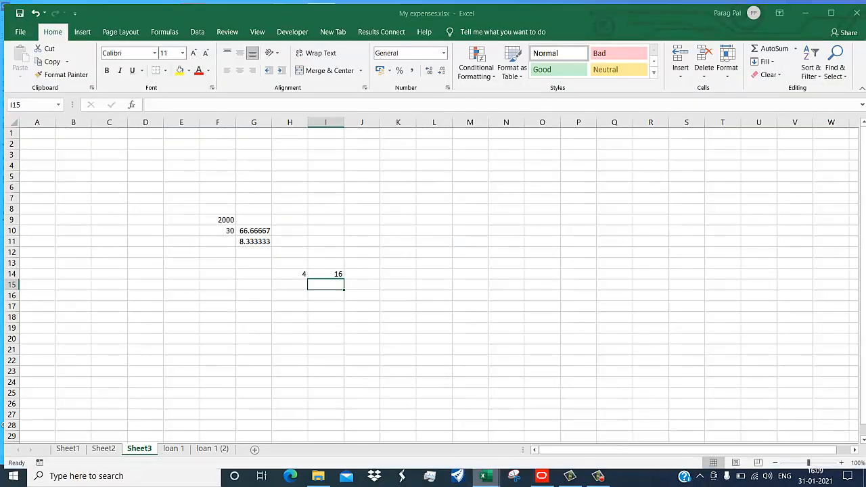
click(801, 8)
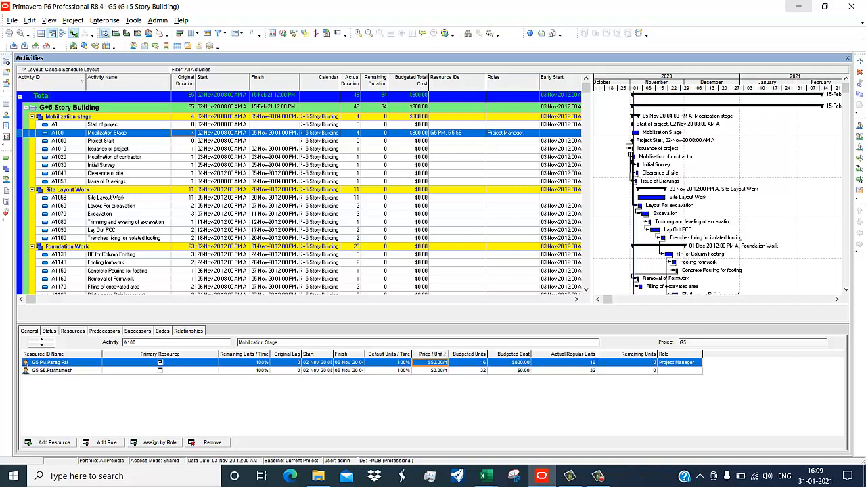
Open the enterprise resources list and select the Project Manager resource G5 PM
click(105, 21)
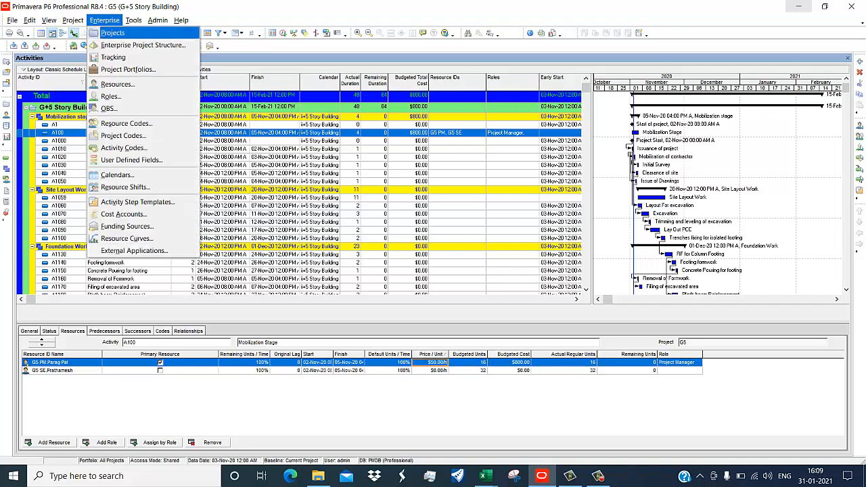
click(118, 85)
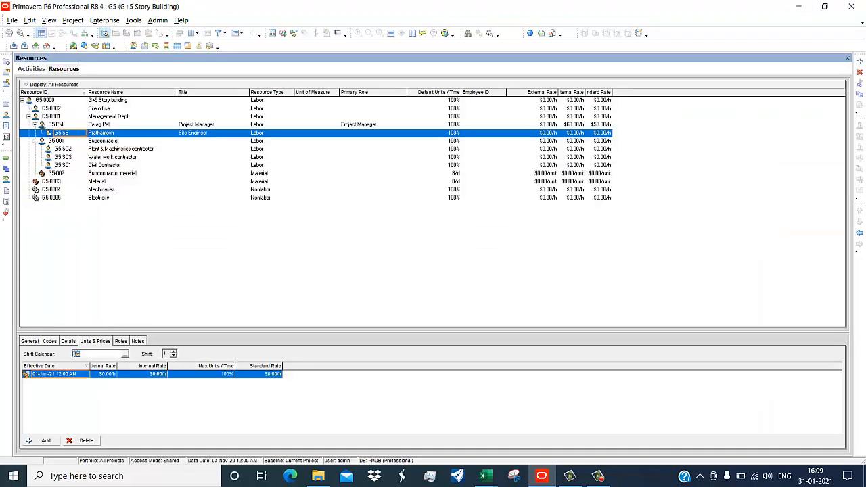
click(121, 125)
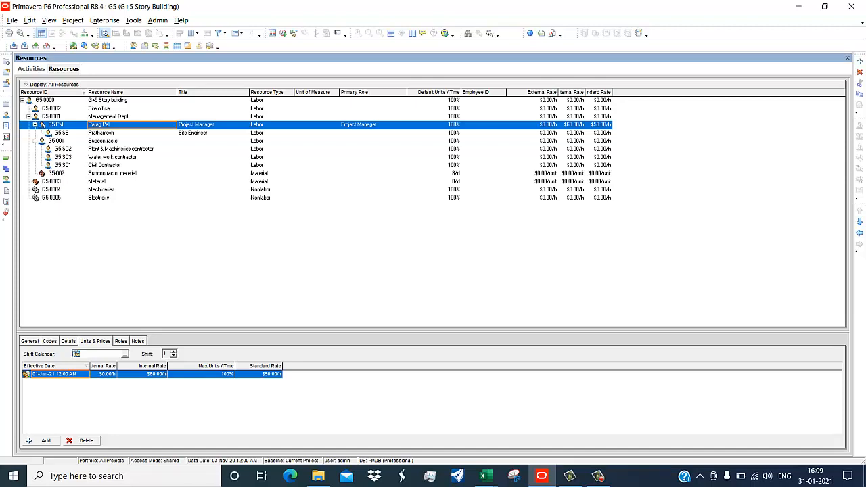
click(144, 375)
click(202, 374)
double_click(143, 375)
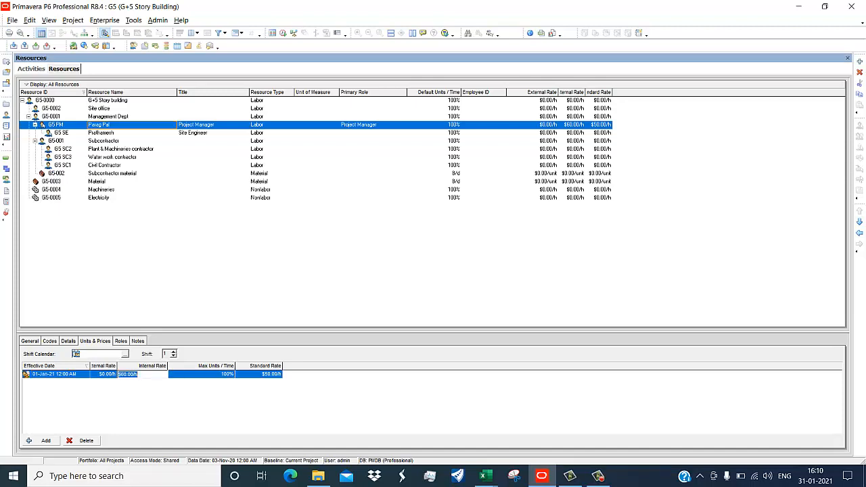
key(Escape)
Set the standard rate of the Project Manager resource to $8.33/h
click(259, 374)
double_click(260, 374)
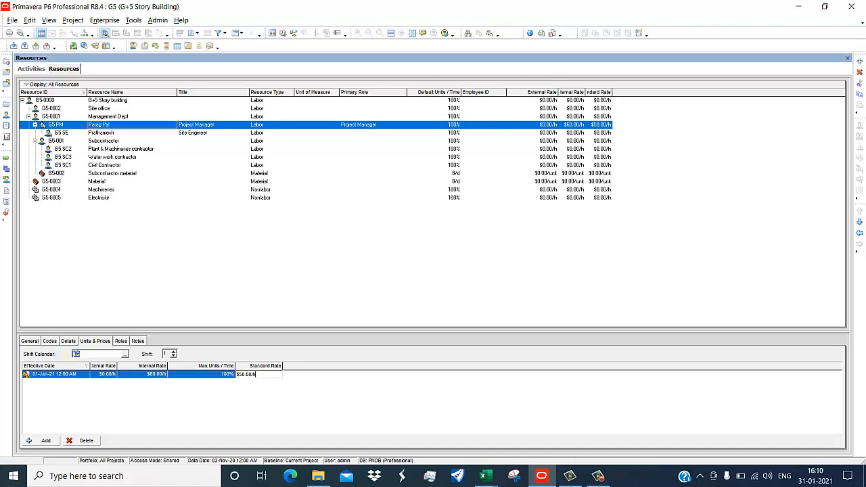
drag(257, 374, 235, 374)
key(BackSpace)
text(8.33)
key(Return)
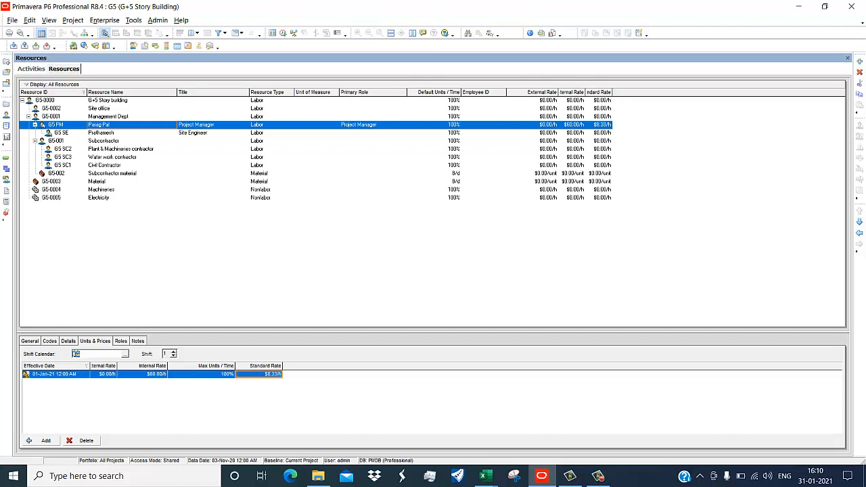
Start editing the Project Manager's internal rate and, in My expenses.xlsx in Excel, calculate 5% of the hourly rate in H11 with =G11*5%
double_click(143, 375)
text(8)
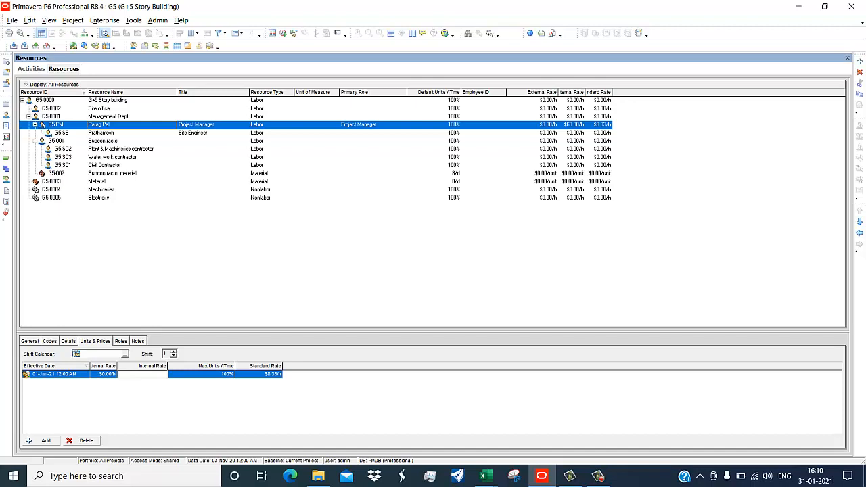
mouse_move(483, 476)
click(534, 428)
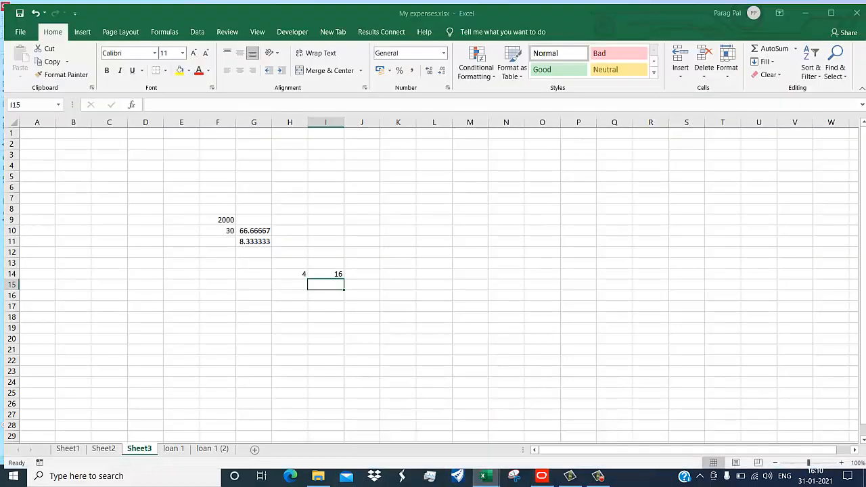
click(285, 237)
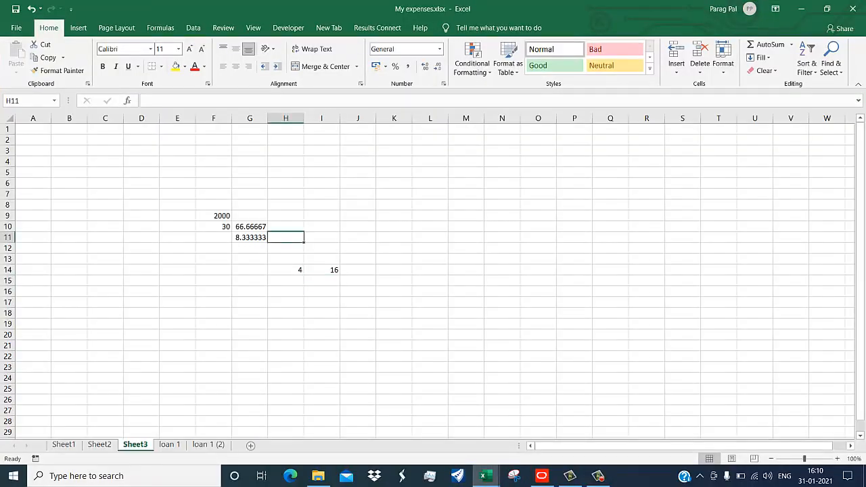
text(=)
key(Left)
text(*)
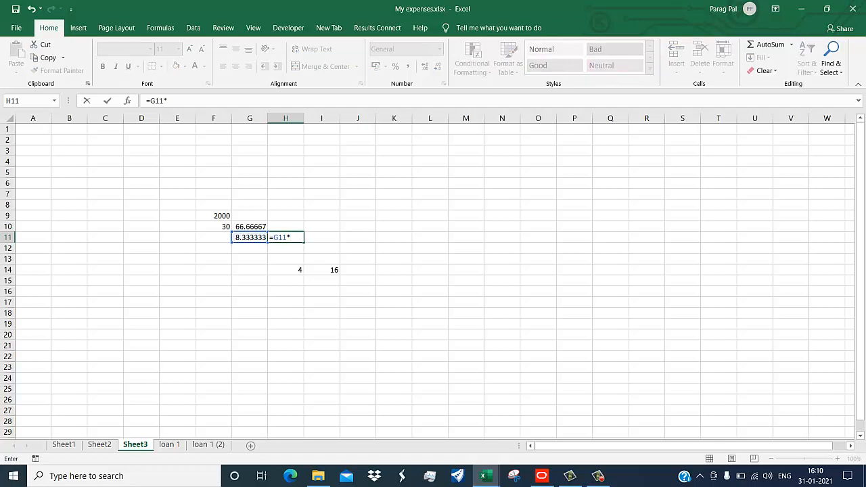
text(5%)
key(Return)
key(Up)
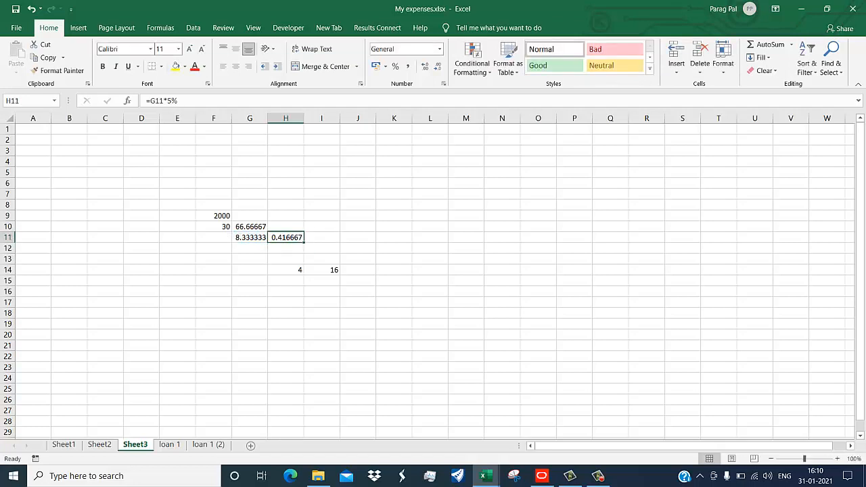
Add the 5% increase to the hourly rate in I11 with the formula =G11+H11
key(Right)
text(=)
key(Left)
key(Left)
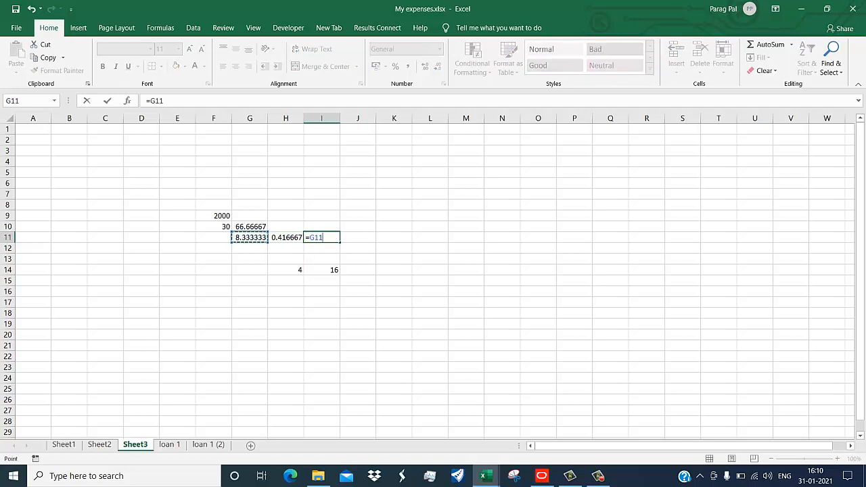
text(+)
key(Left)
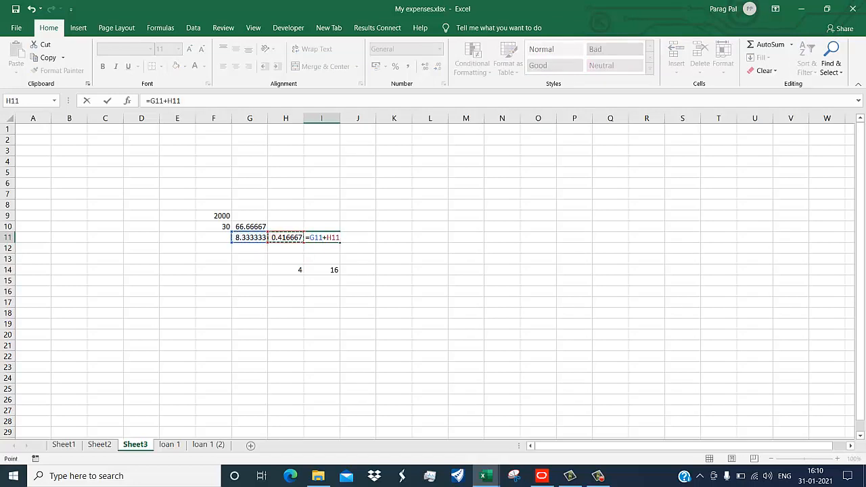
key(Return)
Switch back to Primavera P6 and set the Project Manager's internal rate to $8.75/h
click(542, 476)
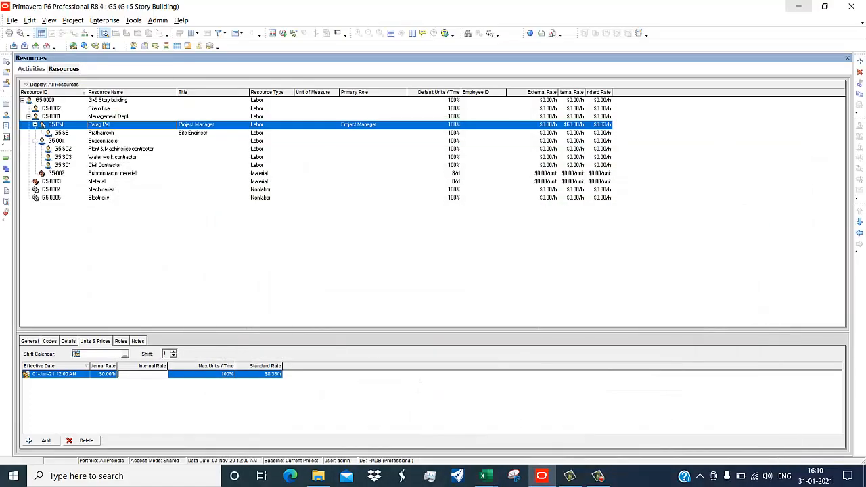
text(8.75)
key(Return)
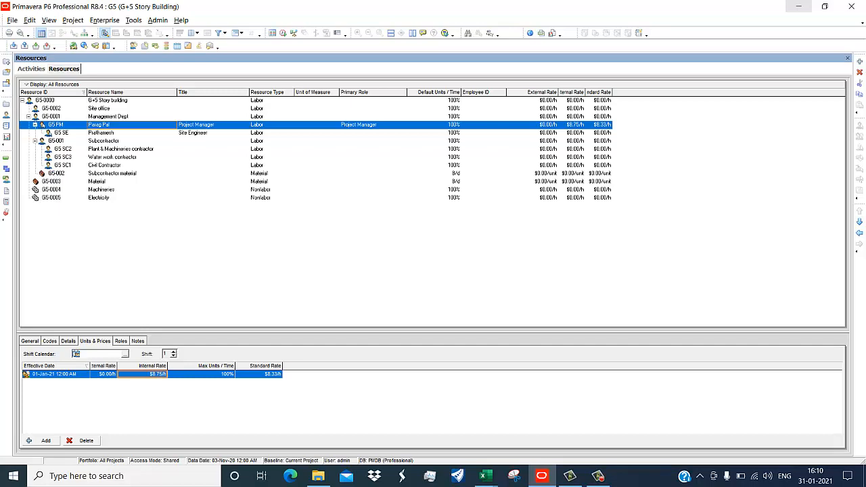
Return to the activities view and check the Project Manager's price per unit on Mobilization Stage
click(31, 70)
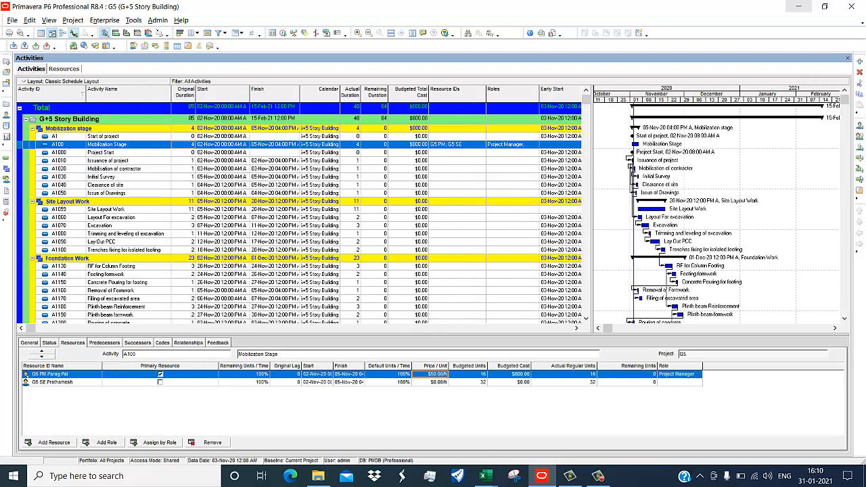
right_click(427, 376)
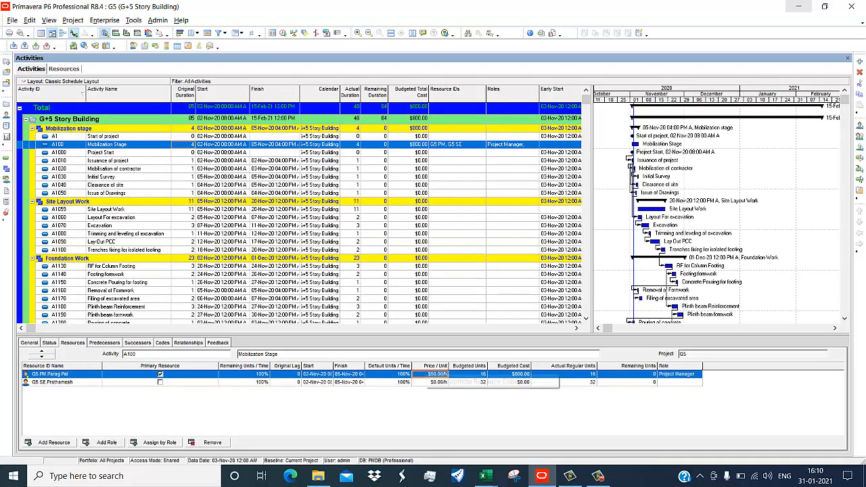
key(Escape)
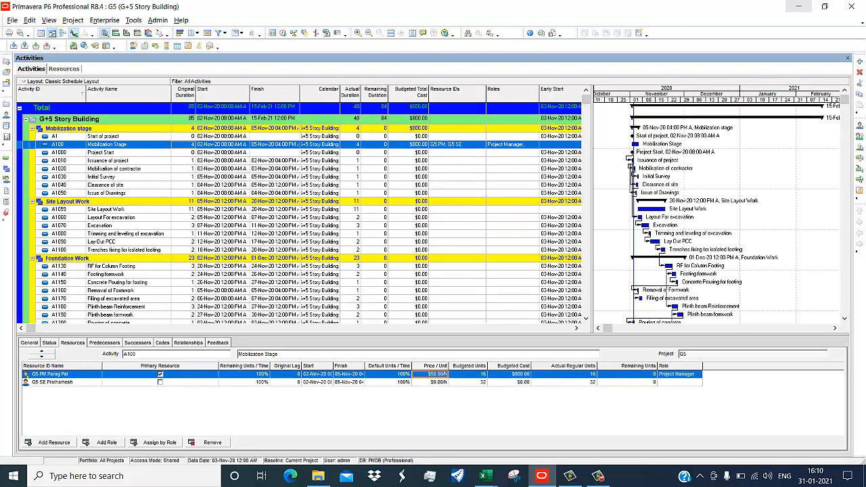
Make G5 SE the primary resource of Mobilization Stage and switch the primary resource back to G5 PM
click(160, 374)
click(161, 382)
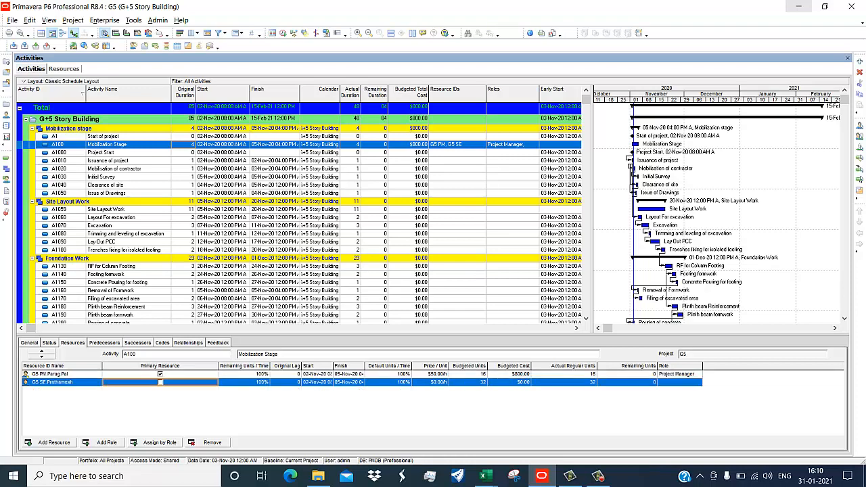
click(161, 382)
click(431, 374)
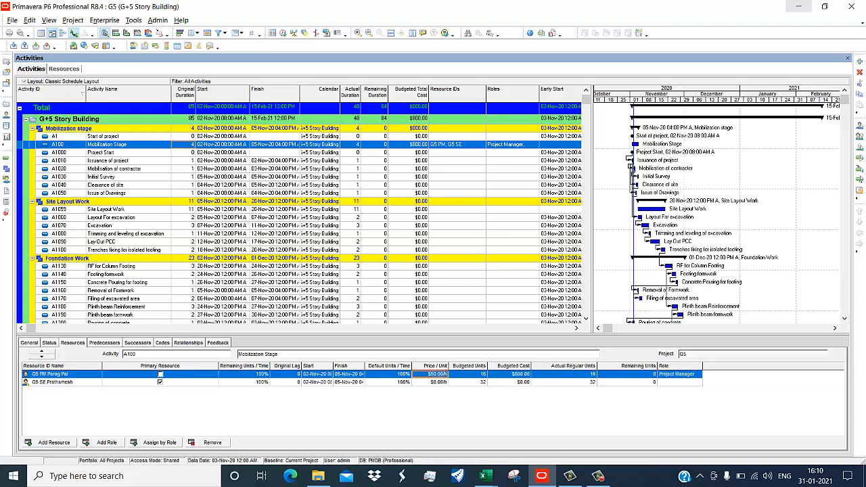
click(160, 375)
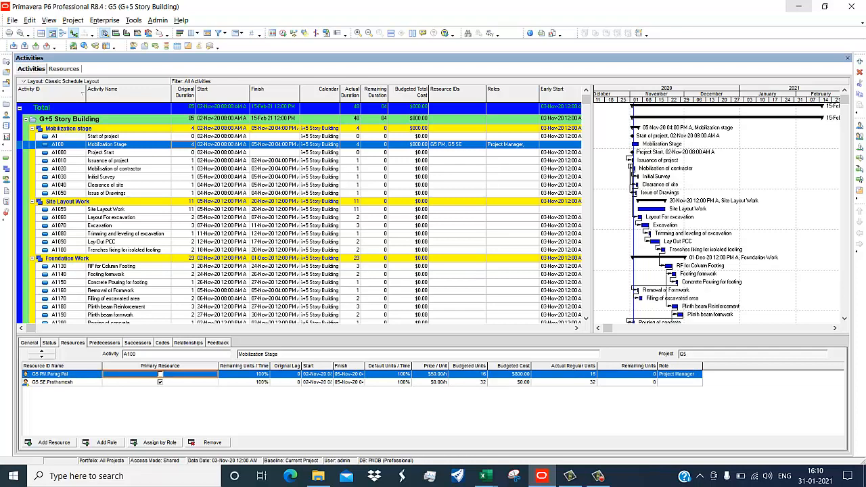
click(160, 375)
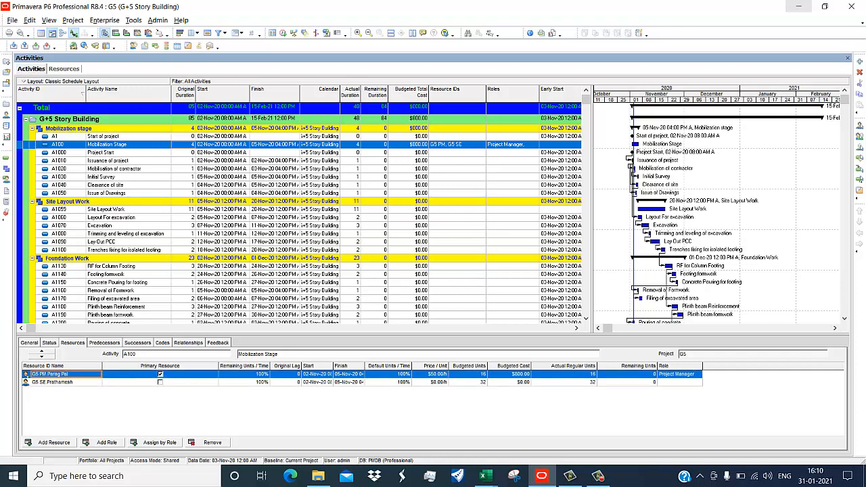
Remove the Project Manager assignment G5 PM from Mobilization Stage, accepting the loss of its actuals and of the primary resource
click(469, 374)
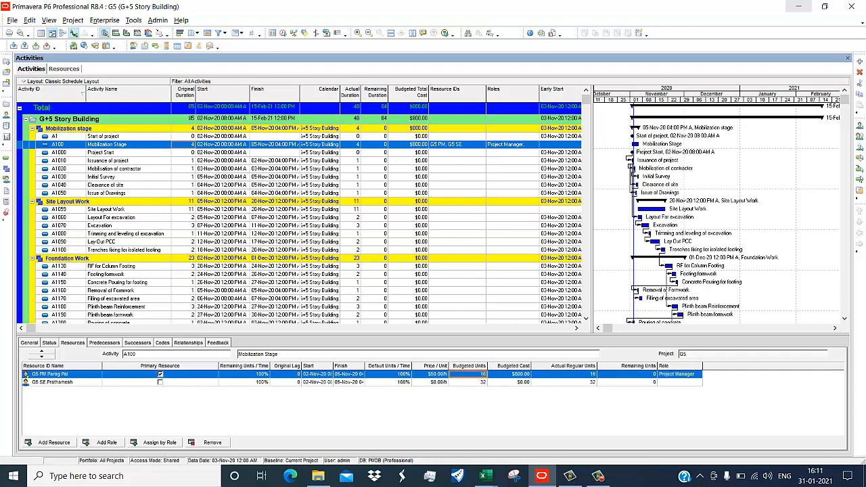
click(209, 443)
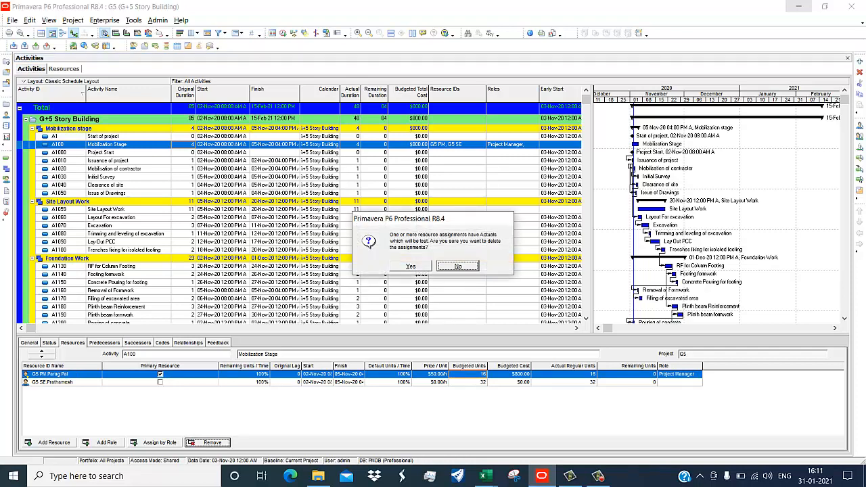
click(411, 266)
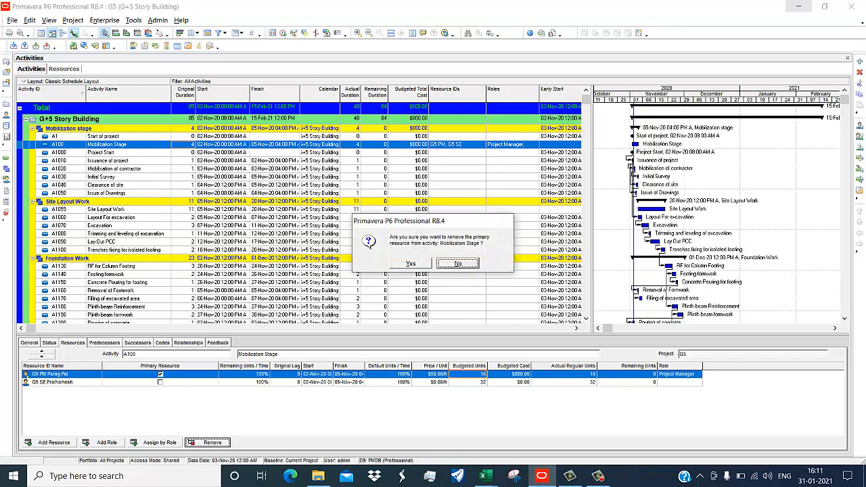
click(411, 264)
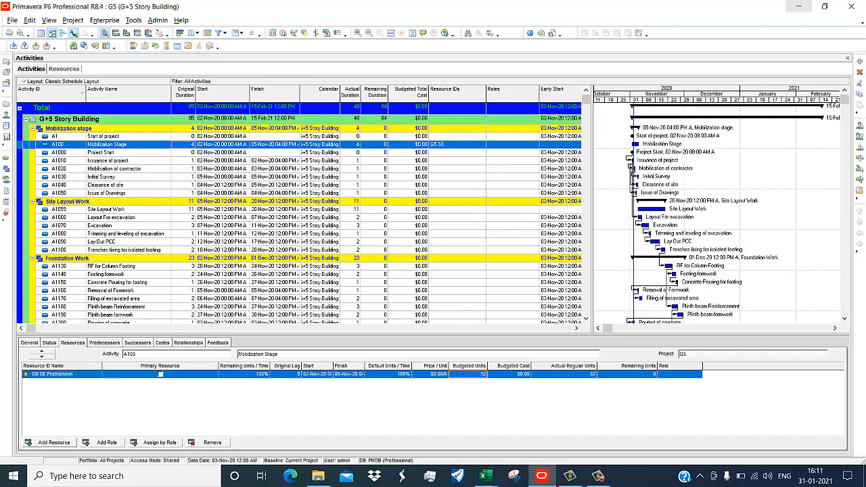
Assign the Project Manager resource G5 PM to Mobilization Stage
click(53, 443)
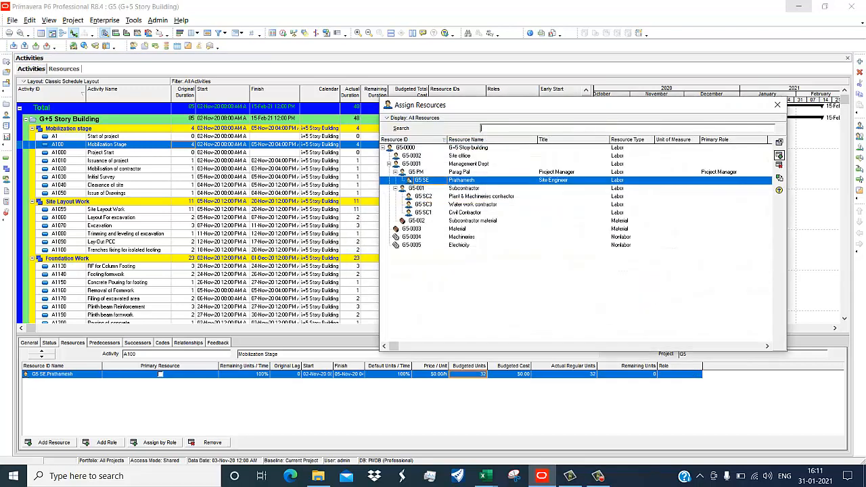
click(460, 172)
click(780, 156)
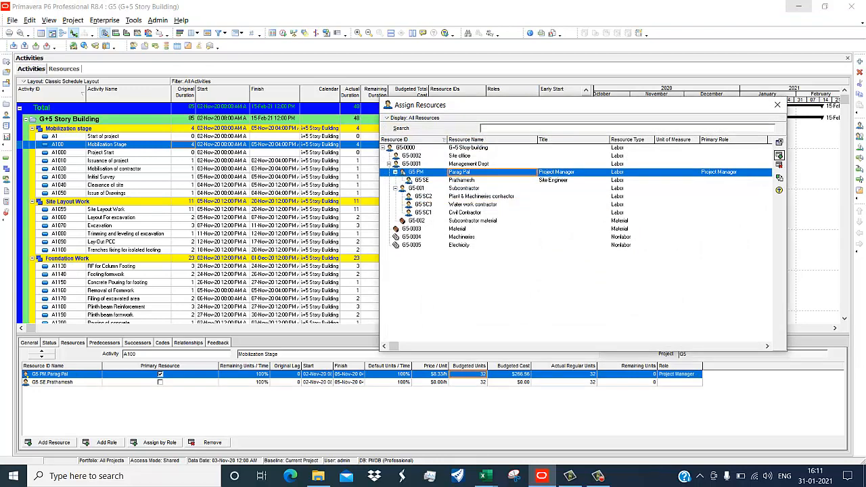
click(778, 105)
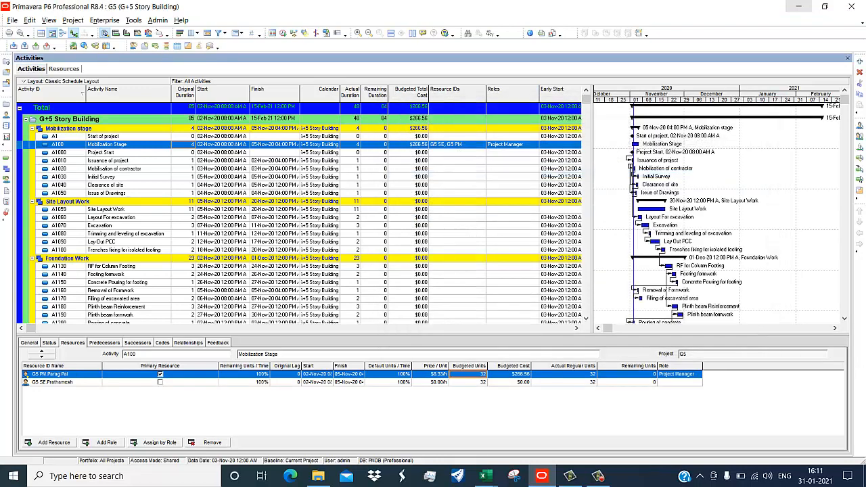
Set the Project Manager's budgeted units on Mobilization Stage to 16 and check the budgeted cost against the activity duration
click(468, 375)
text(16)
key(Return)
click(510, 375)
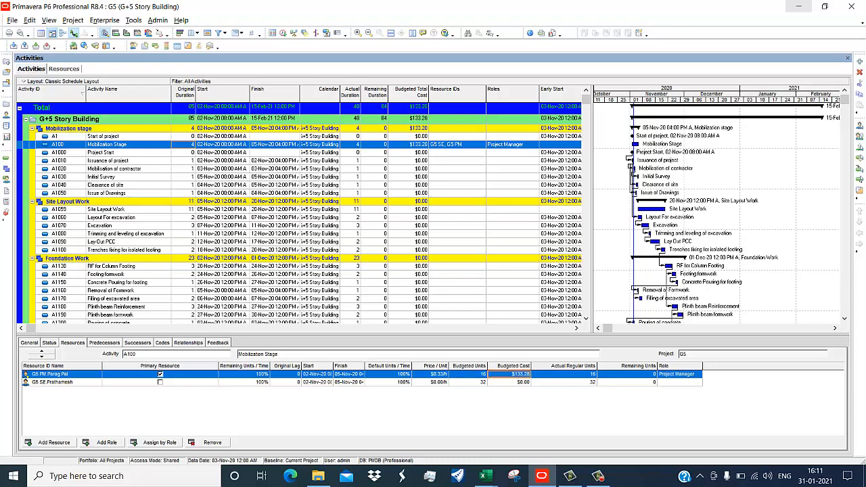
click(183, 144)
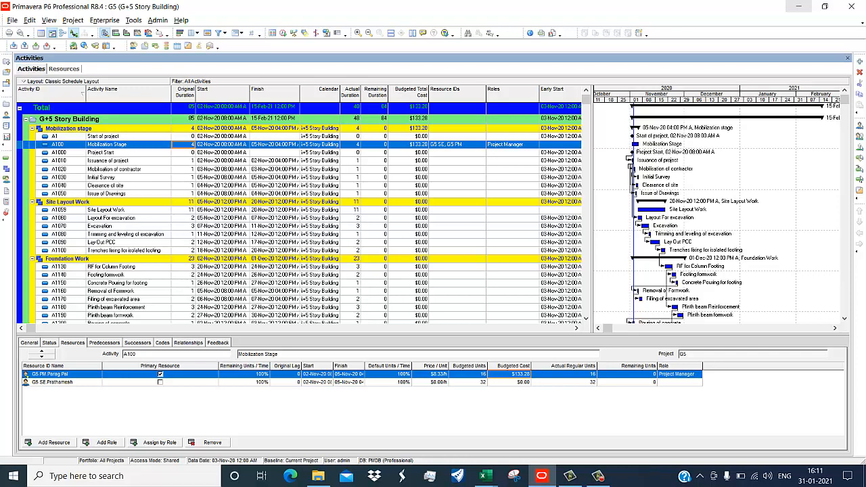
click(510, 374)
Remove the Site Engineer assignment G5 SE from Mobilization Stage, accepting the loss of its actuals
click(62, 383)
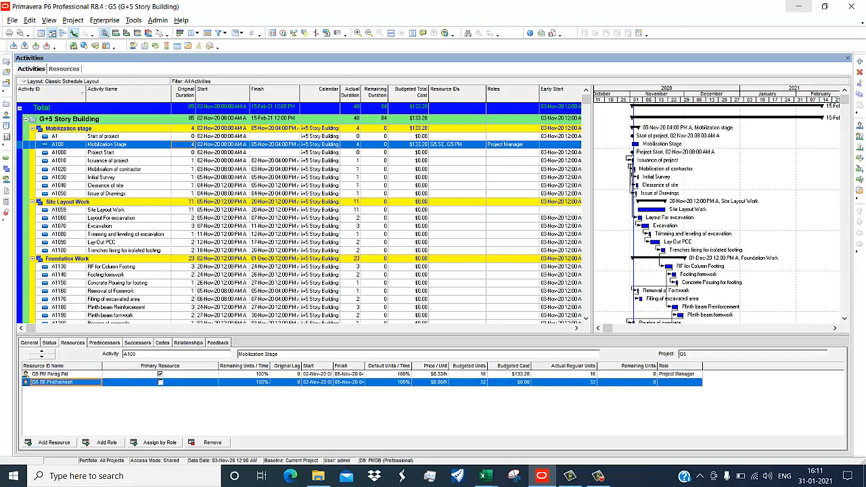
click(431, 382)
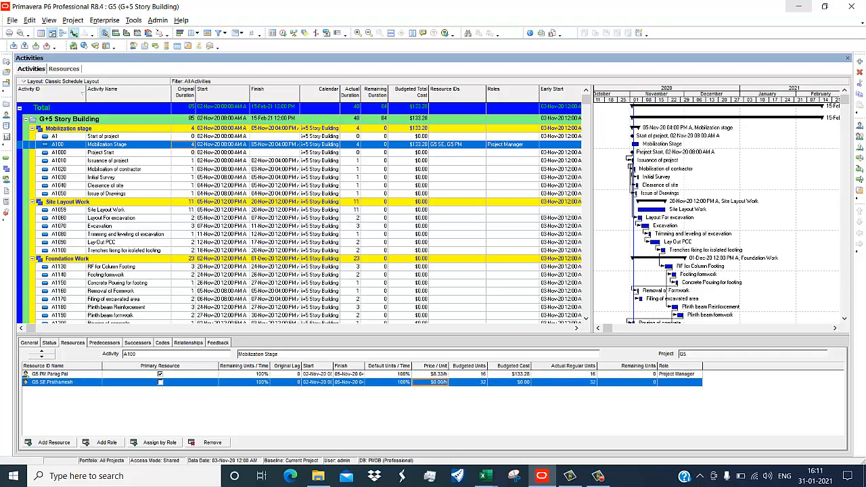
click(213, 442)
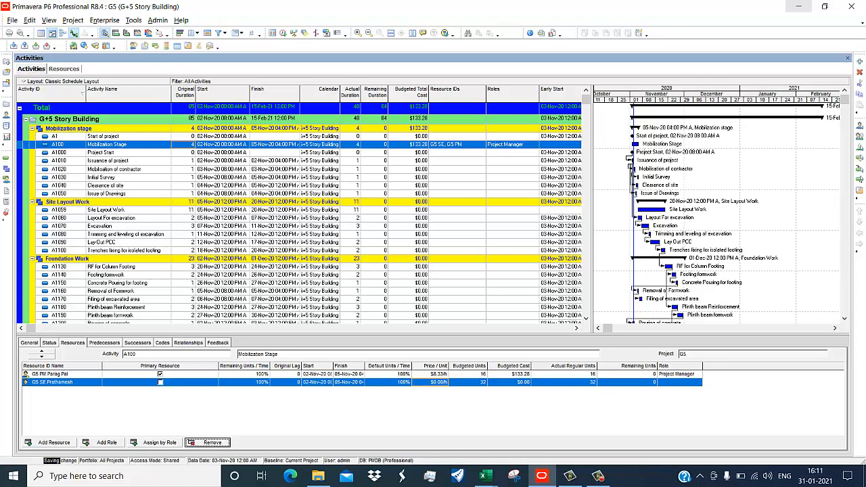
click(410, 263)
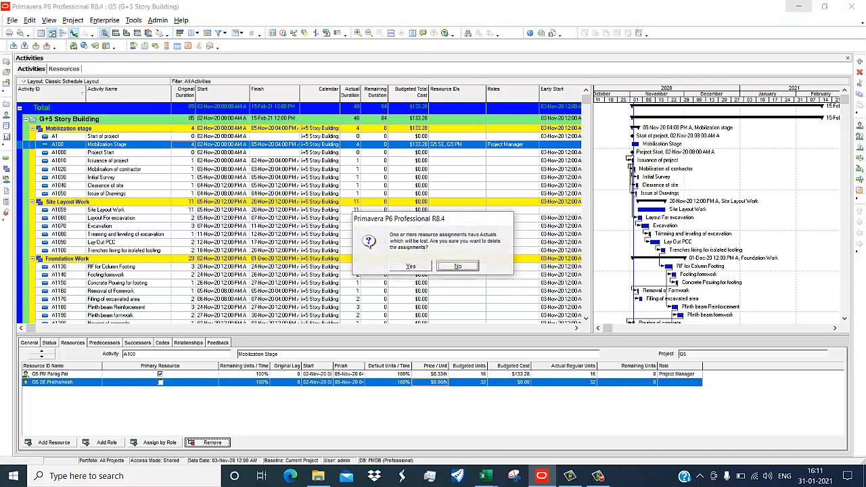
click(411, 265)
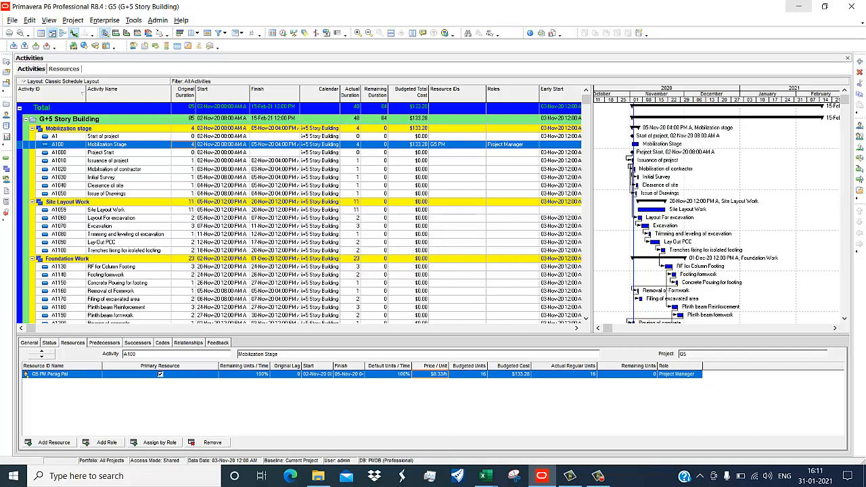
Show the resource list and open the standard rate of the Site Engineer G5 SE for editing
click(64, 69)
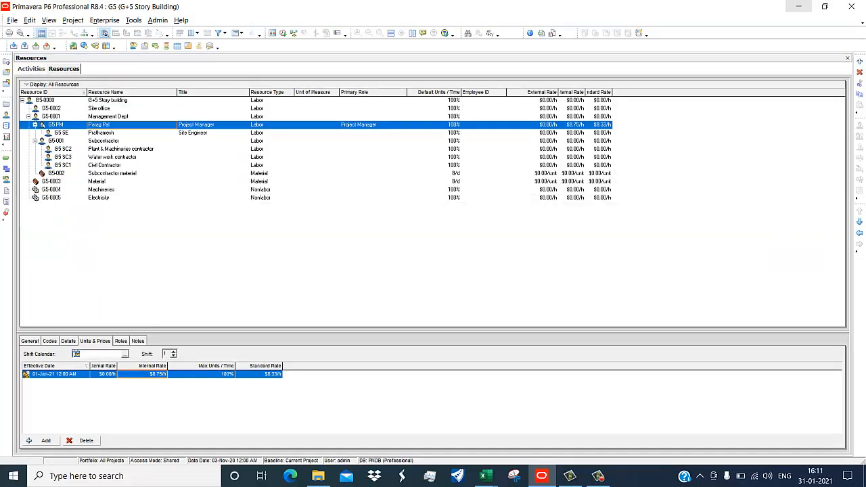
click(102, 133)
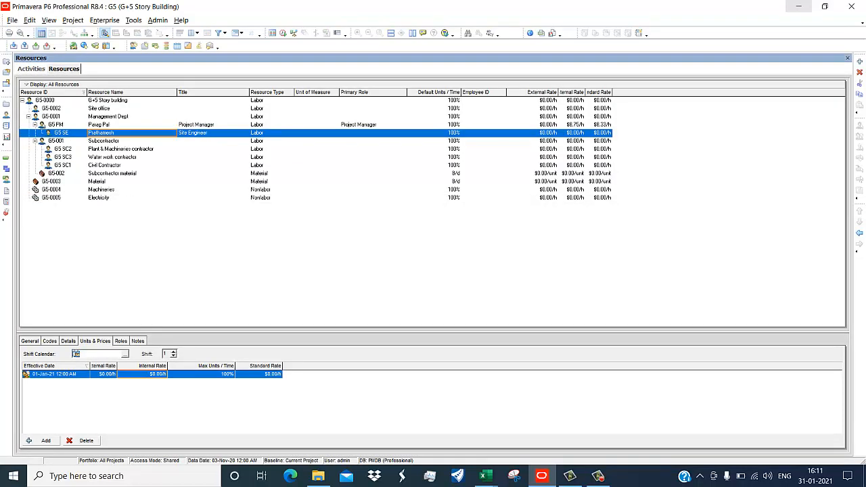
click(259, 375)
double_click(246, 374)
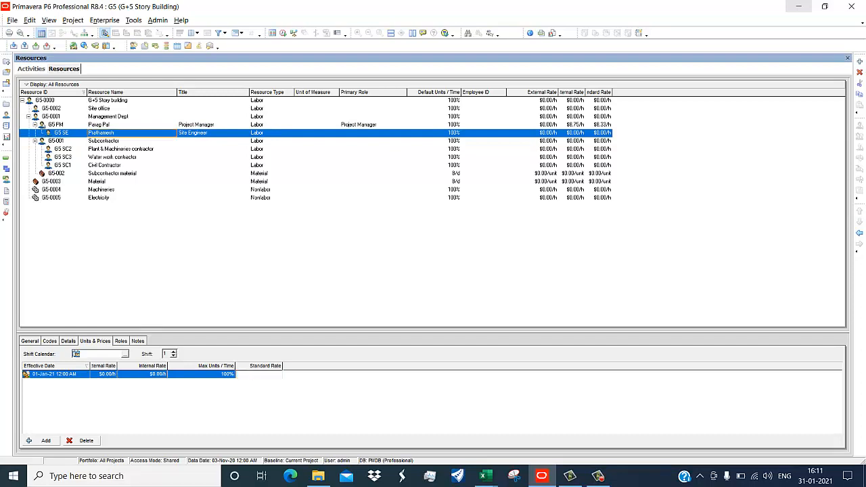
Switch to Excel, set the monthly salary in F9 to 500 and check the hourly rates in G11 and I11
click(485, 476)
click(551, 387)
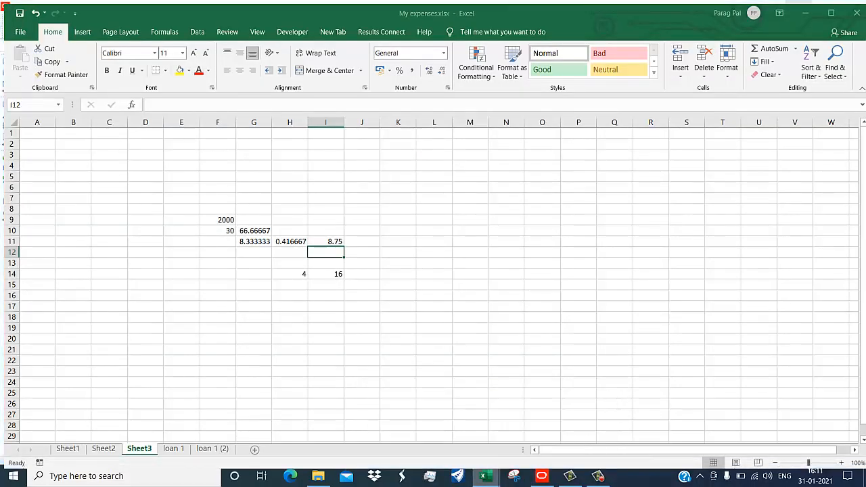
drag(250, 227, 250, 238)
click(214, 227)
click(214, 216)
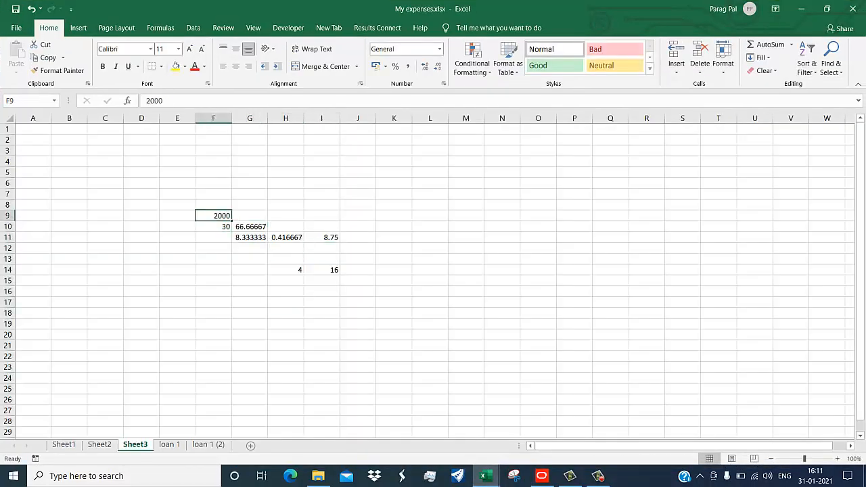
text(500)
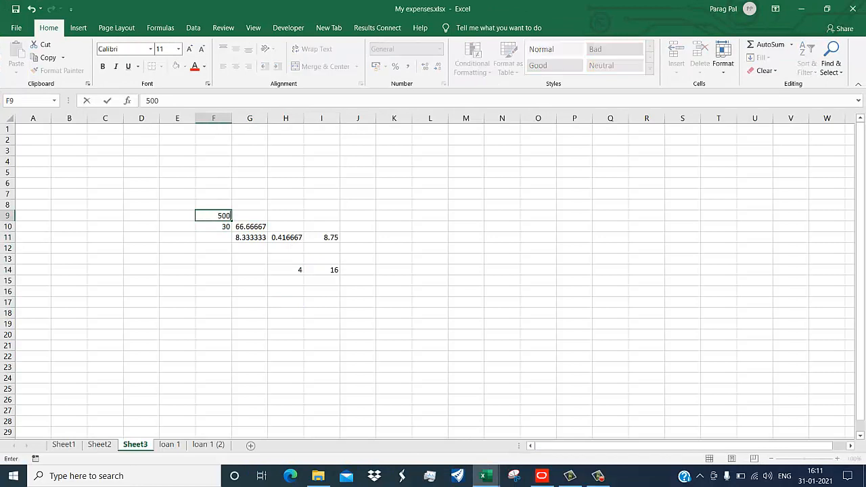
click(321, 205)
click(250, 237)
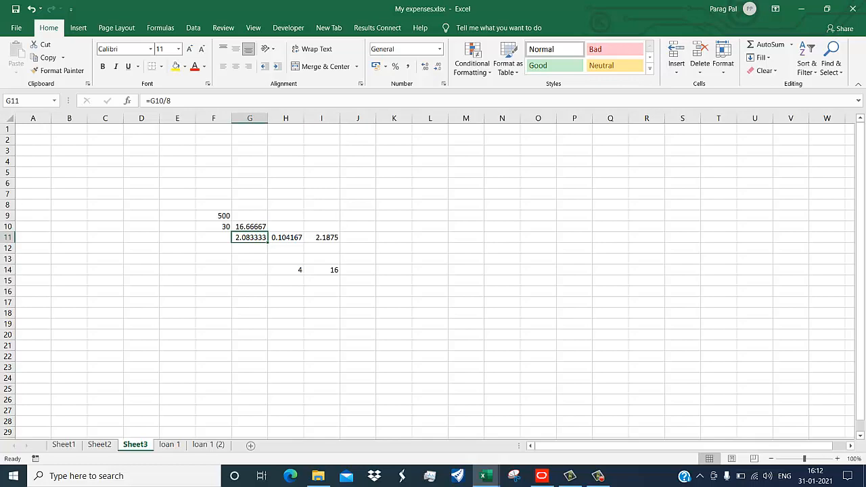
click(322, 238)
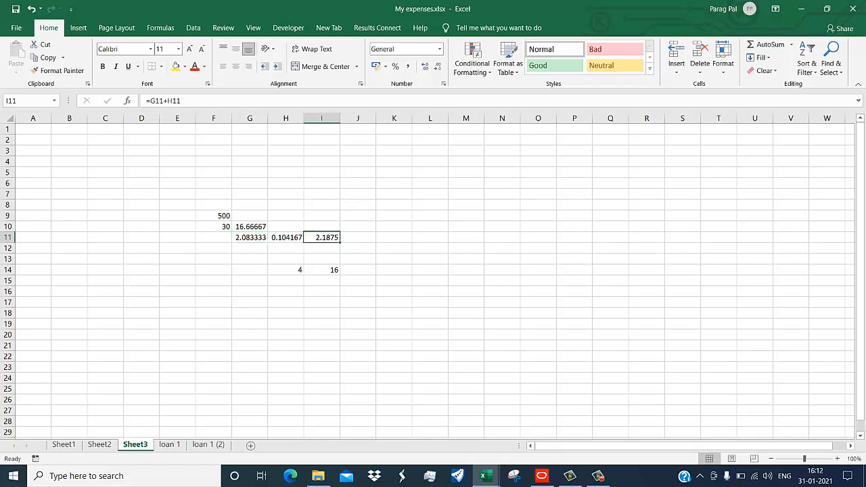
Return to Primavera P6 and set the Site Engineer's standard rate to $2.08/h and internal rate to $2.18/h
click(801, 9)
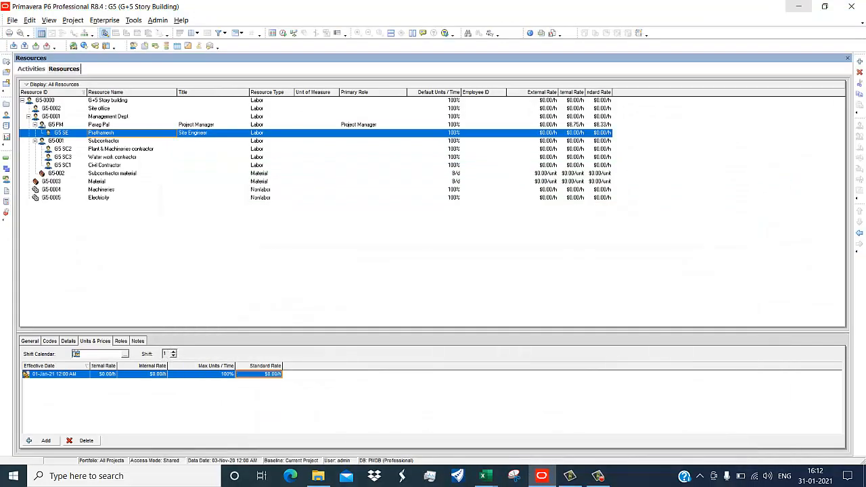
text(2)
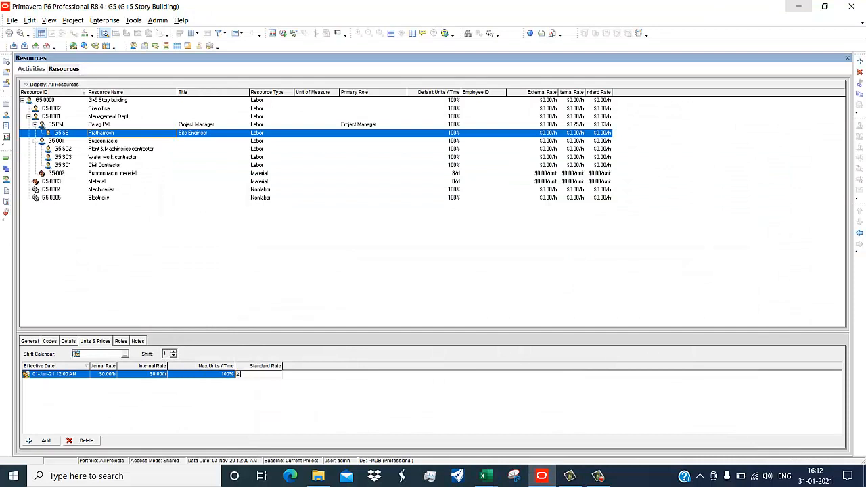
text(.00)
click(143, 375)
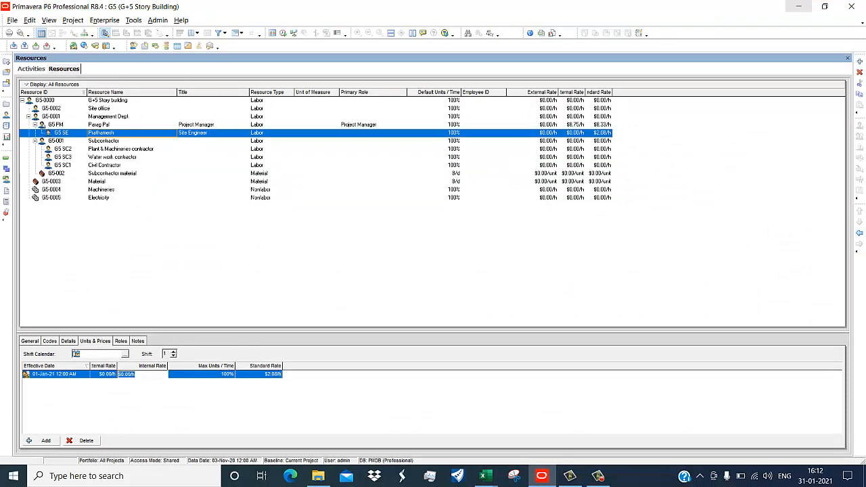
text(2.10)
key(Return)
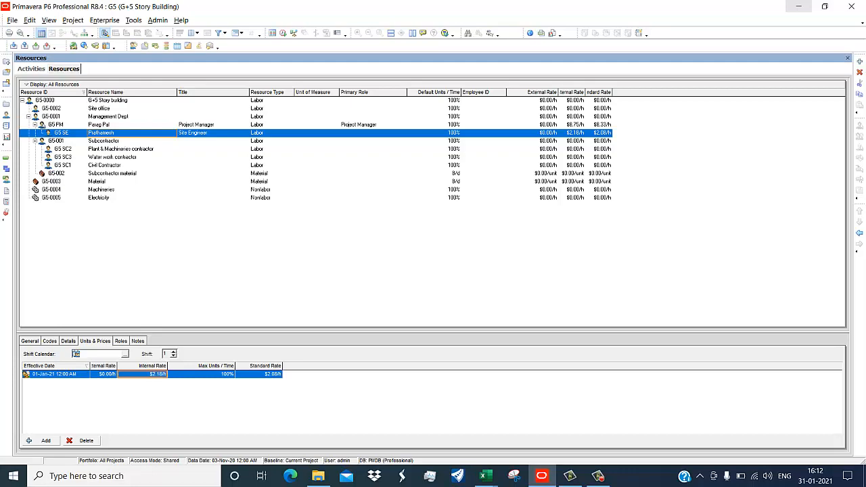
Assign the Site Engineer resource G5 SE to Mobilization Stage and widen the Roles column of the activity table
click(31, 69)
click(50, 442)
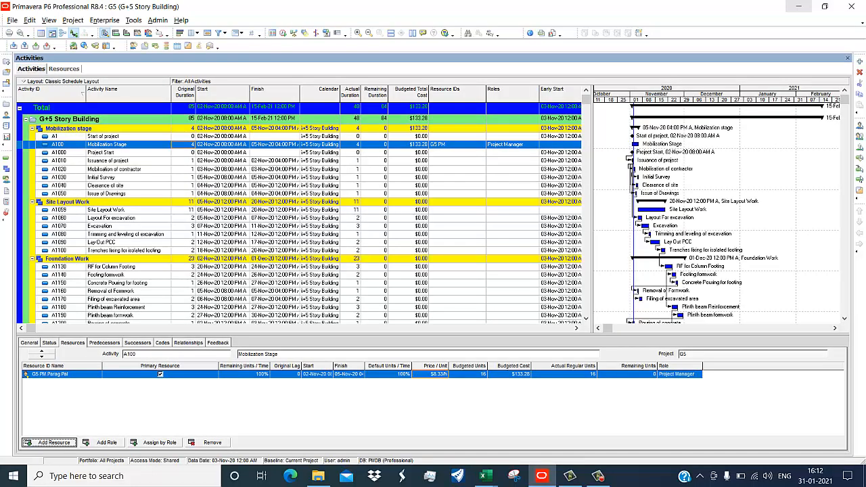
click(463, 180)
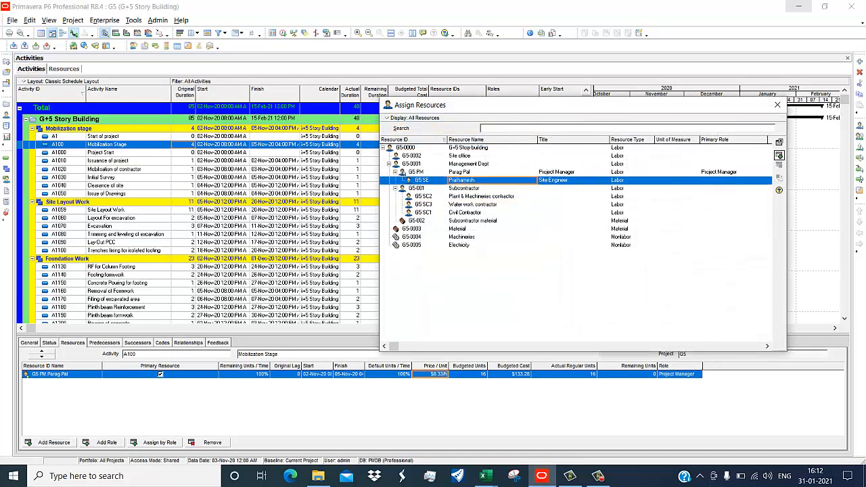
click(780, 155)
click(779, 142)
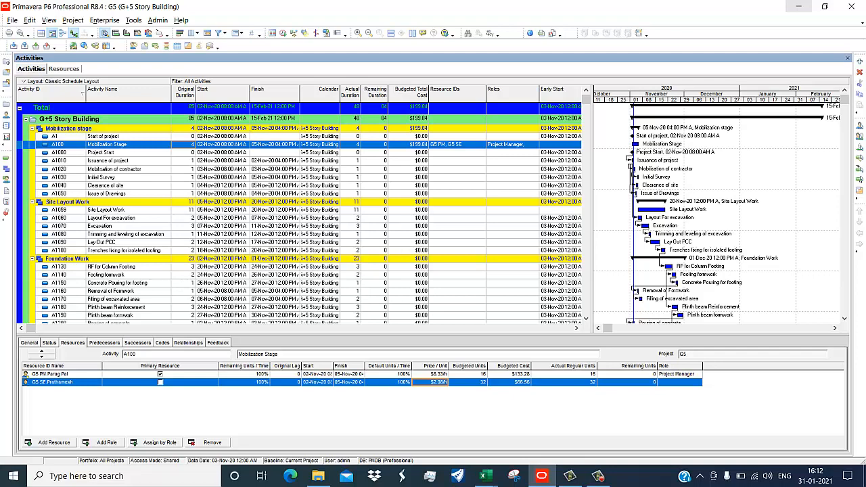
drag(539, 94, 559, 93)
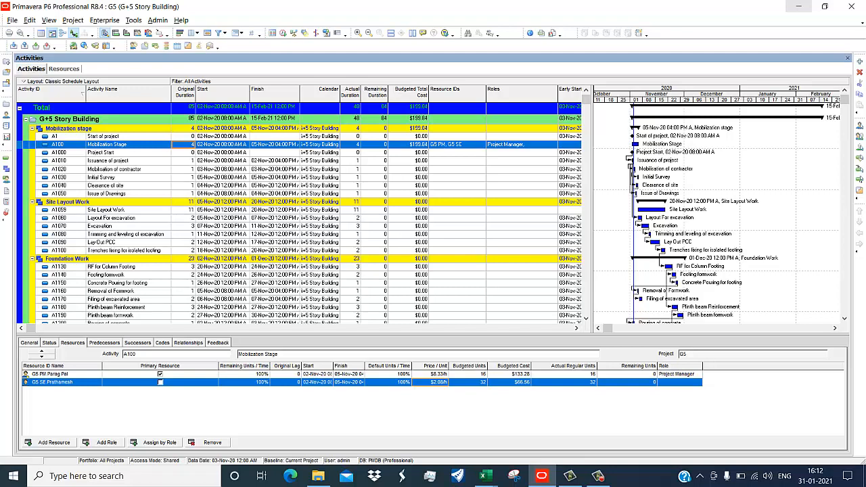
click(430, 383)
Set the Project Manager's budgeted units on Mobilization Stage to 32
click(469, 375)
click(469, 375)
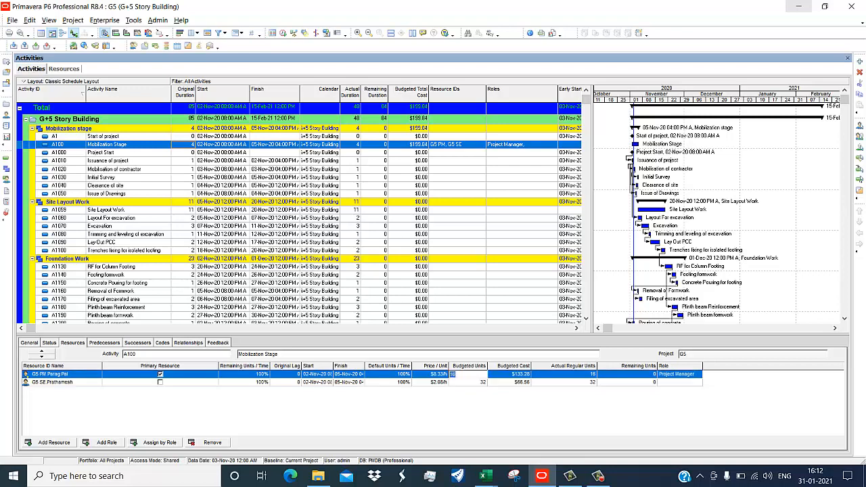
text(32)
key(Return)
Try 50% remaining units/time for the Project Manager on Mobilization Stage, and restore it to 100%
click(244, 374)
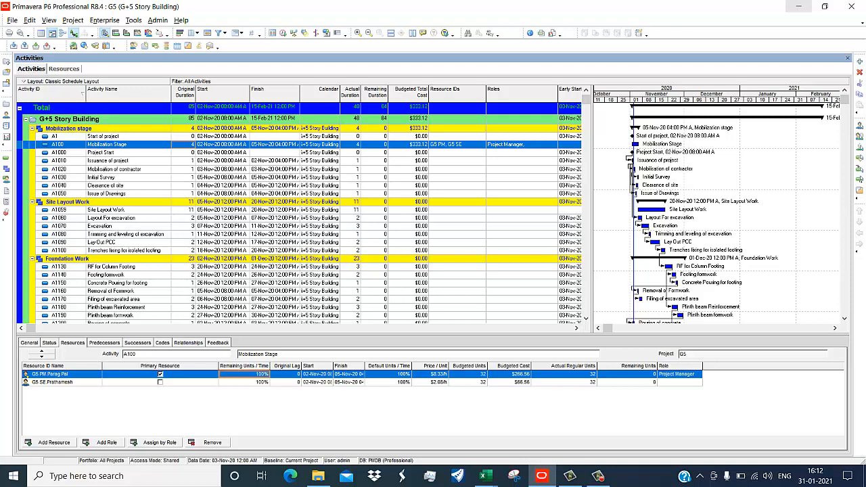
click(245, 374)
double_click(245, 374)
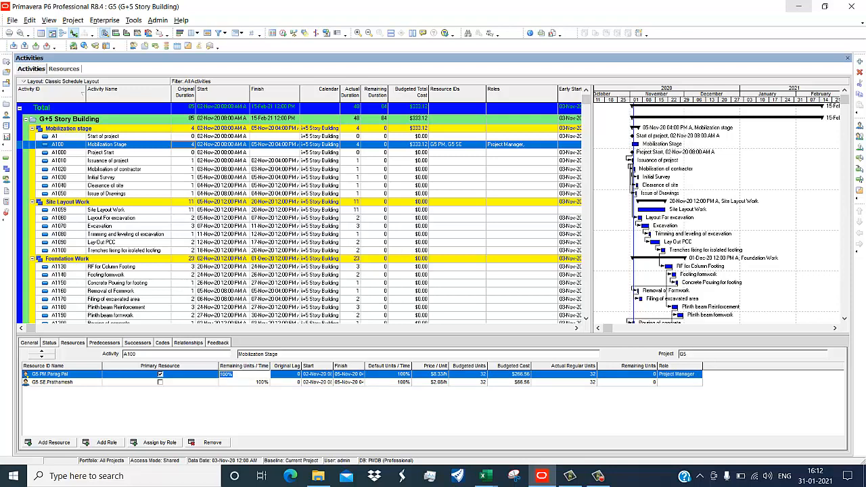
text(50)
key(Return)
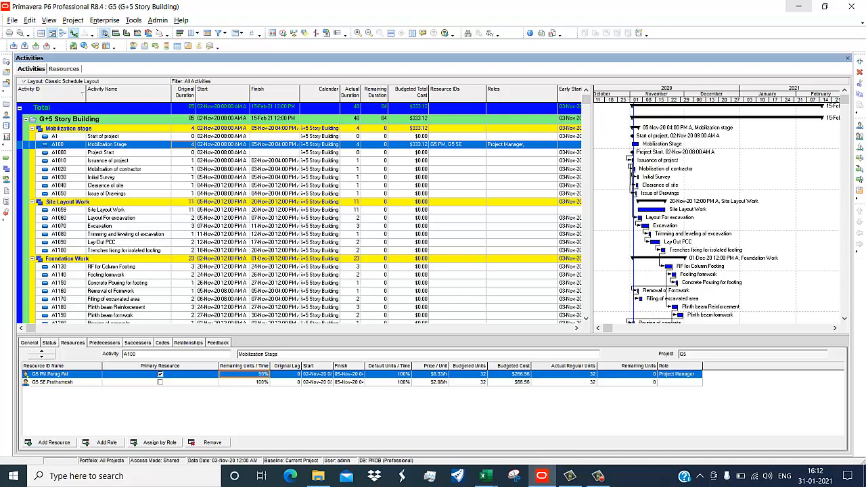
text(100)
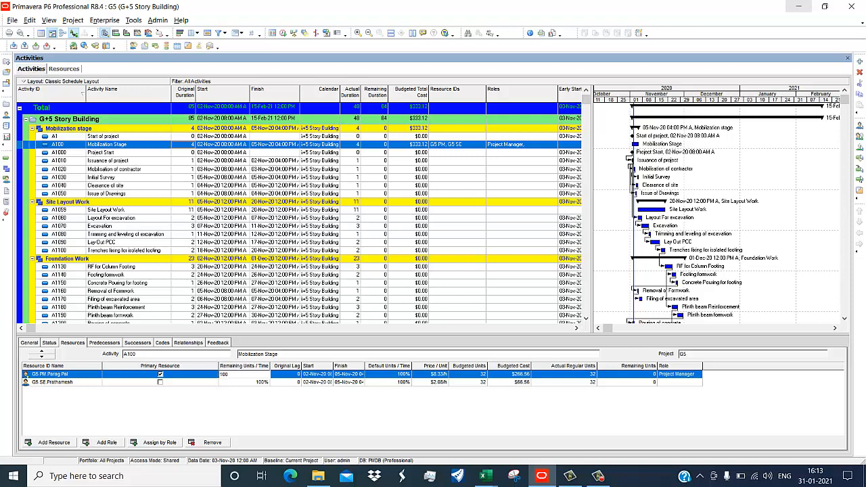
key(Return)
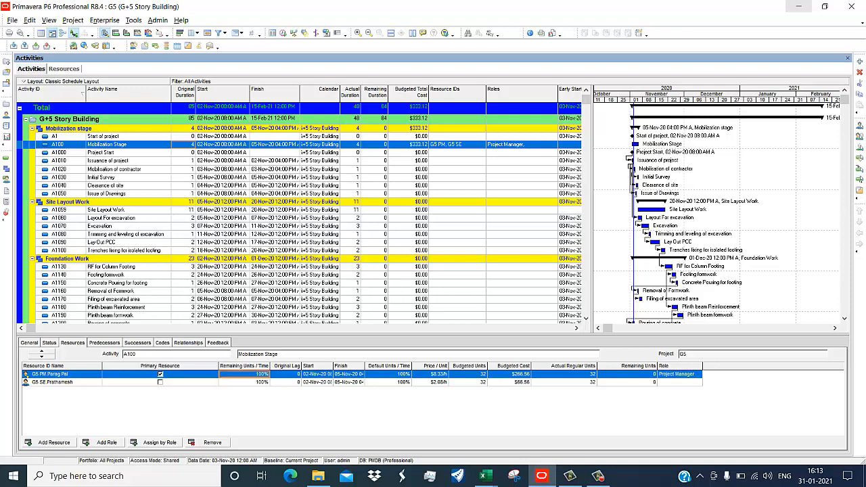
Return the Project Manager's budgeted units on Mobilization Stage to 16 and check the activity's original duration
click(510, 374)
double_click(468, 374)
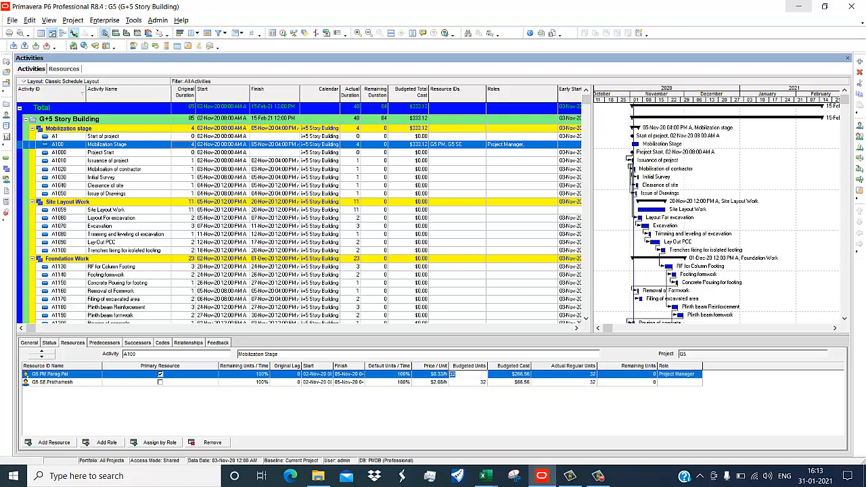
text(16)
key(Return)
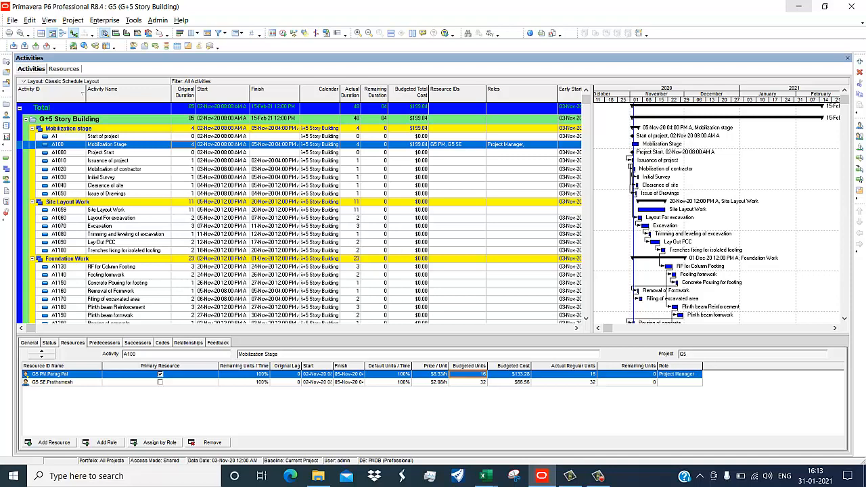
click(184, 145)
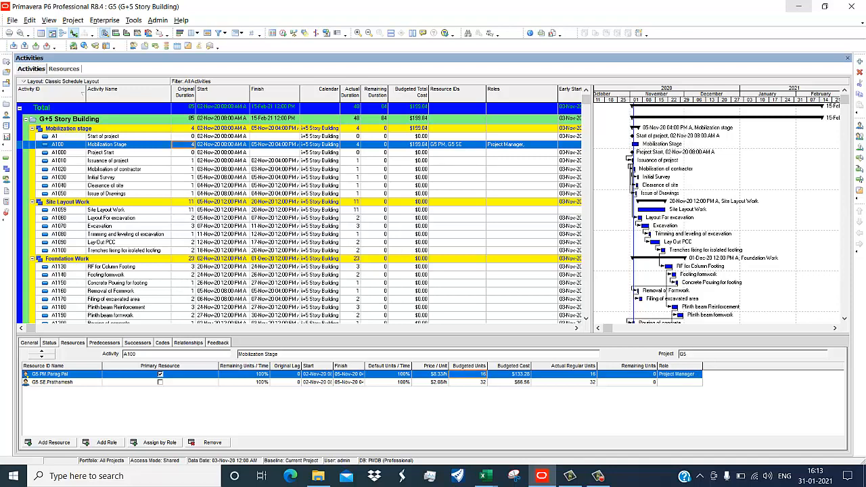